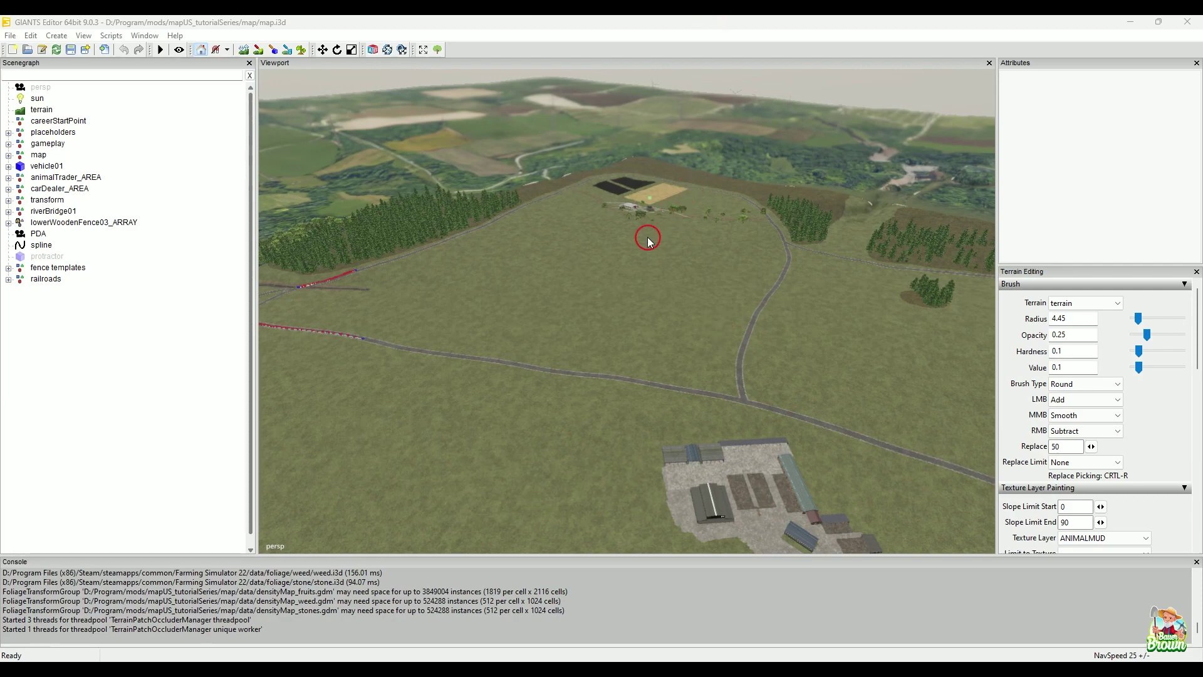
mouse_move(645, 237)
mouse_down()
mouse_move(637, 274)
mouse_move(698, 315)
mouse_move(486, 384)
mouse_move(778, 305)
mouse_move(594, 373)
mouse_move(612, 389)
mouse_move(730, 317)
mouse_move(685, 349)
mouse_move(709, 297)
mouse_move(780, 281)
mouse_up()
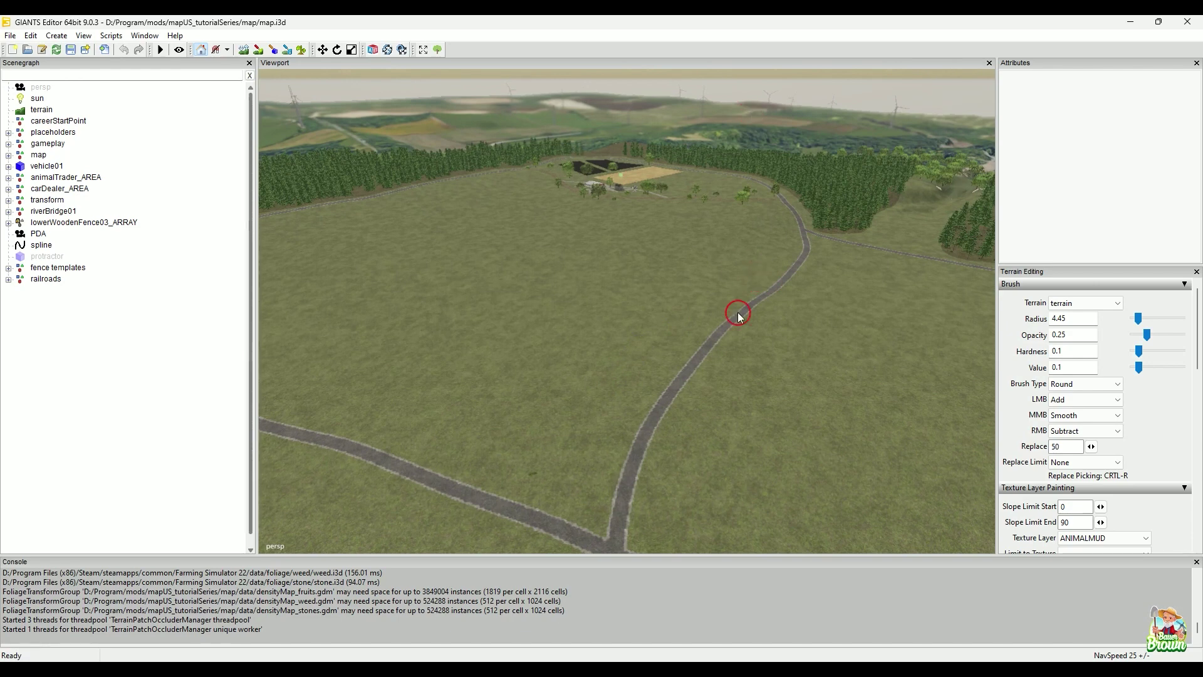
scroll(743, 346, up, 1)
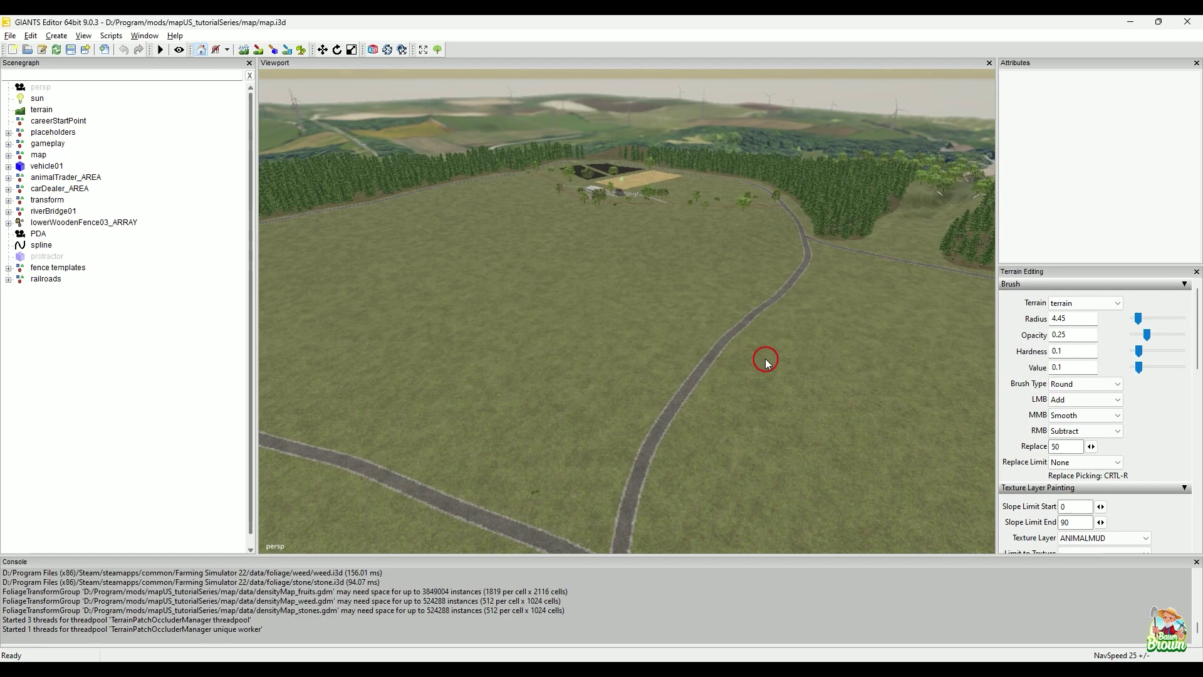
scroll(770, 361, up, 1)
scroll(774, 364, up, 1)
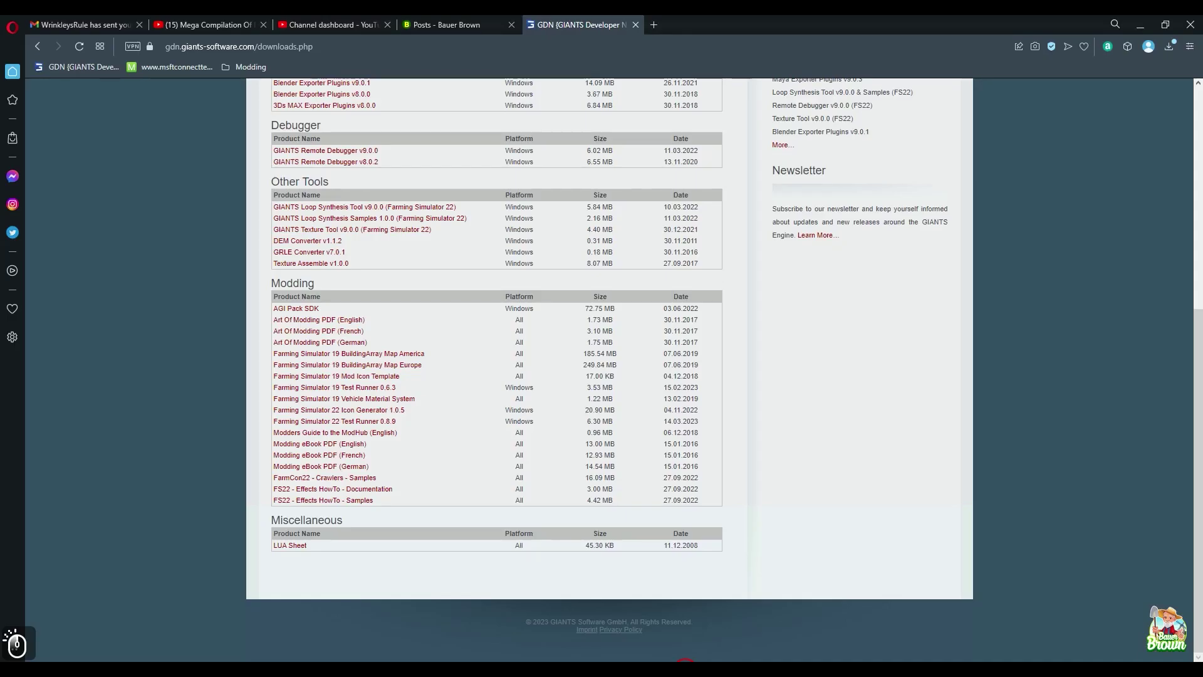
Look through the GIANTS Developer Network downloads page in the browser for the GRLE Converter v7.0.1.
scroll(638, 288, up, 6)
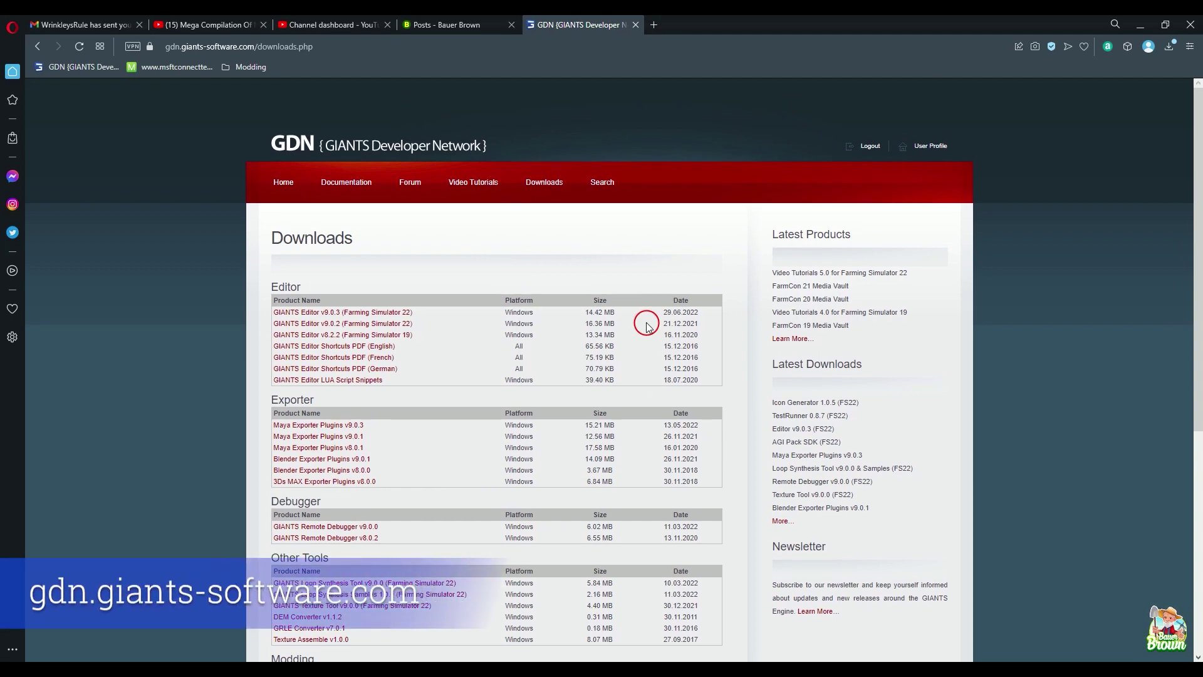
scroll(709, 254, down, 2)
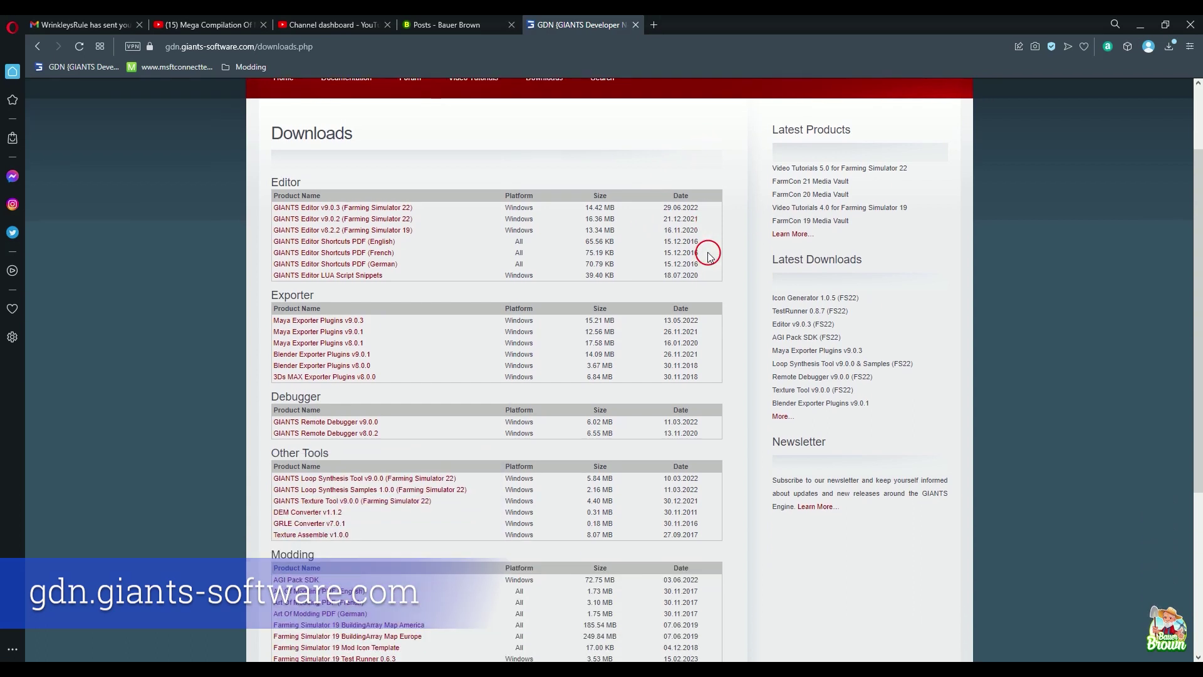
scroll(709, 254, up, 1)
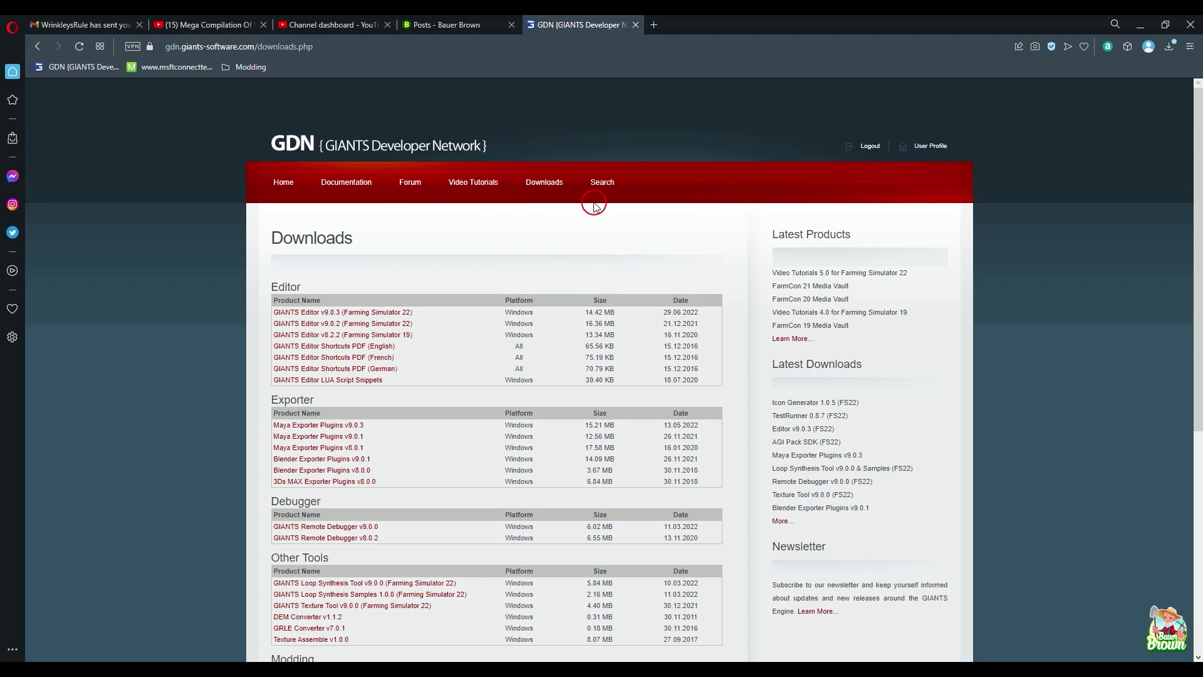
scroll(750, 310, down, 3)
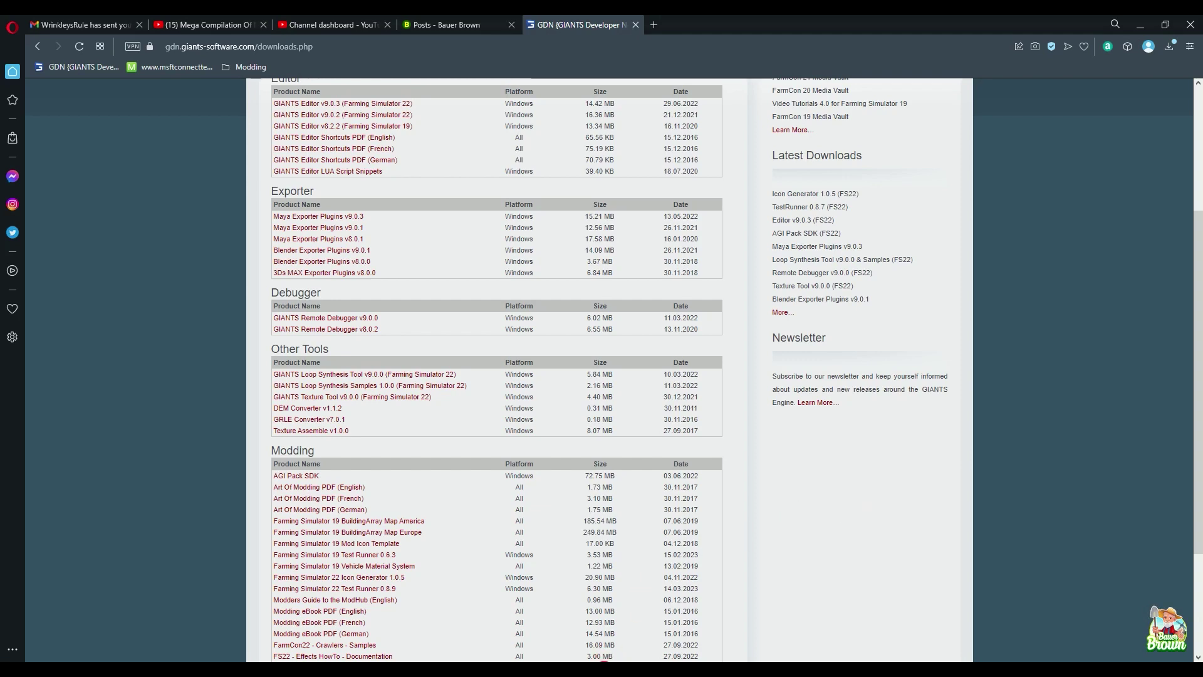
Switch to the paired File Explorer windows showing the map's data folder and the grleConverter_7.0.1_win32 folder.
click(602, 670)
mouse_move(710, 594)
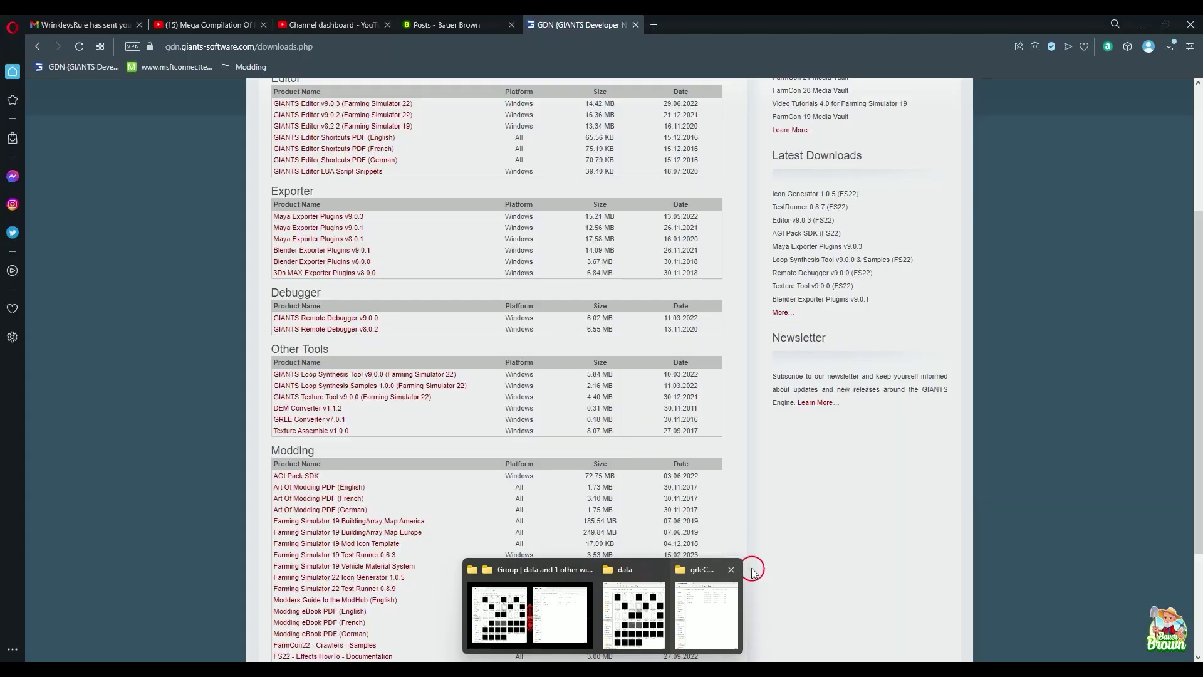
click(544, 575)
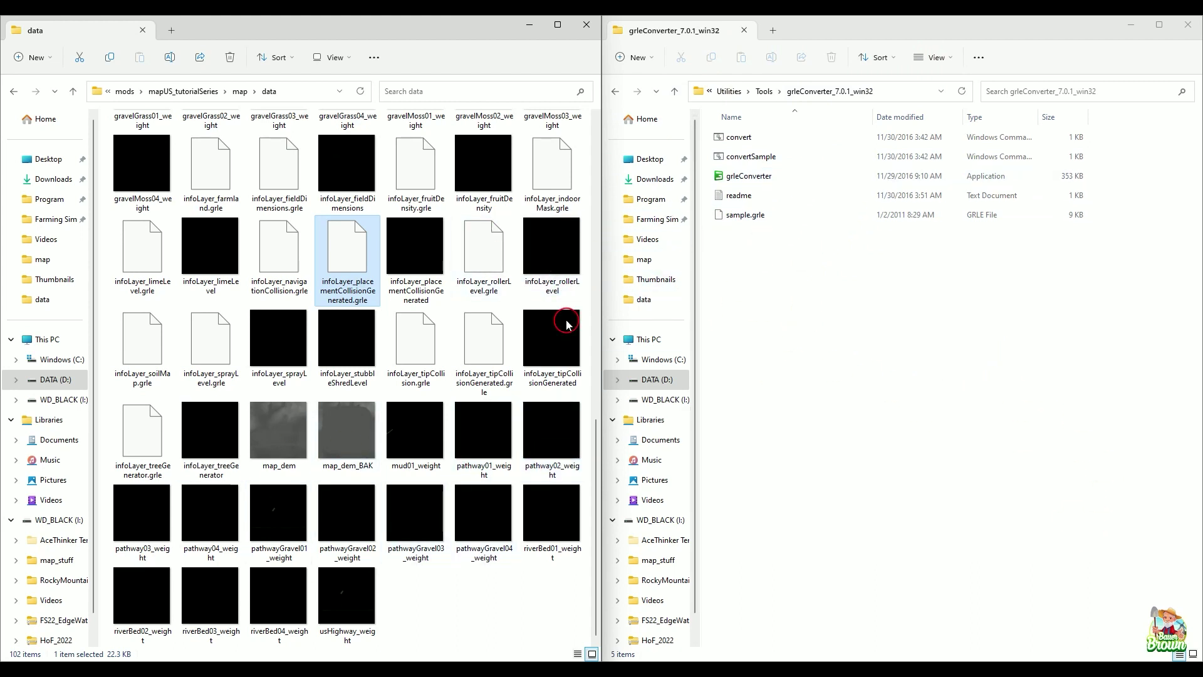
Convert infoLayer_farmland.grle to PNG with the convert script, close the console and delete the resulting infoLayer_farmland image.
click(215, 166)
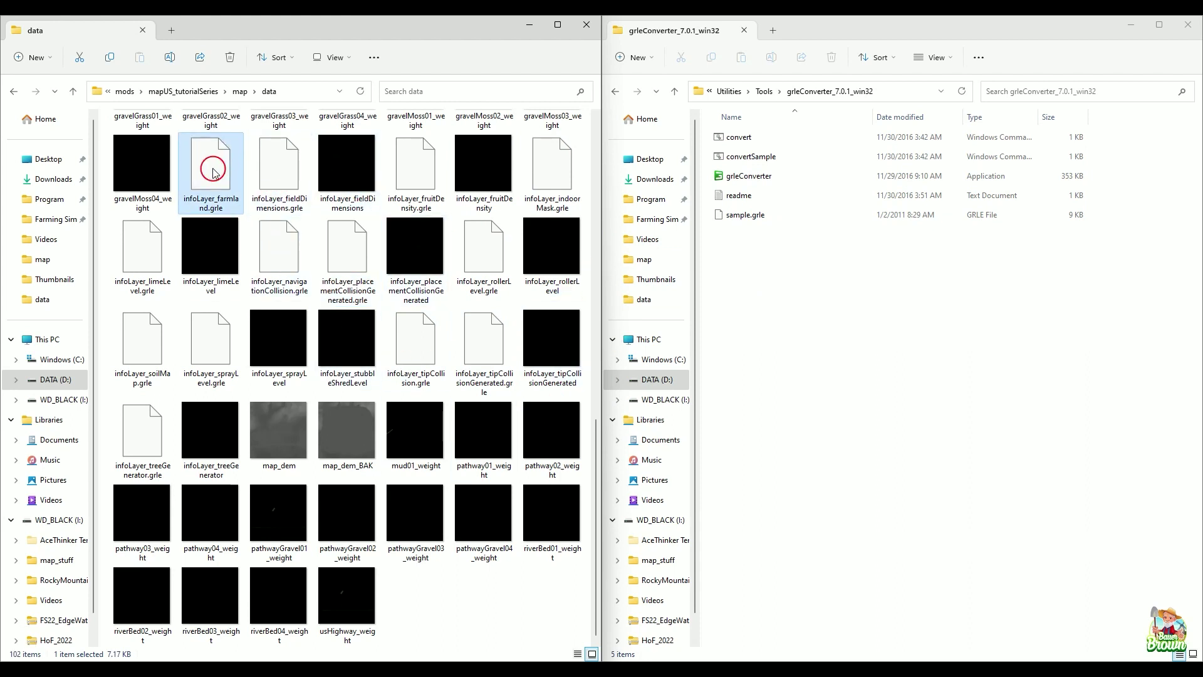
drag(213, 173, 773, 139)
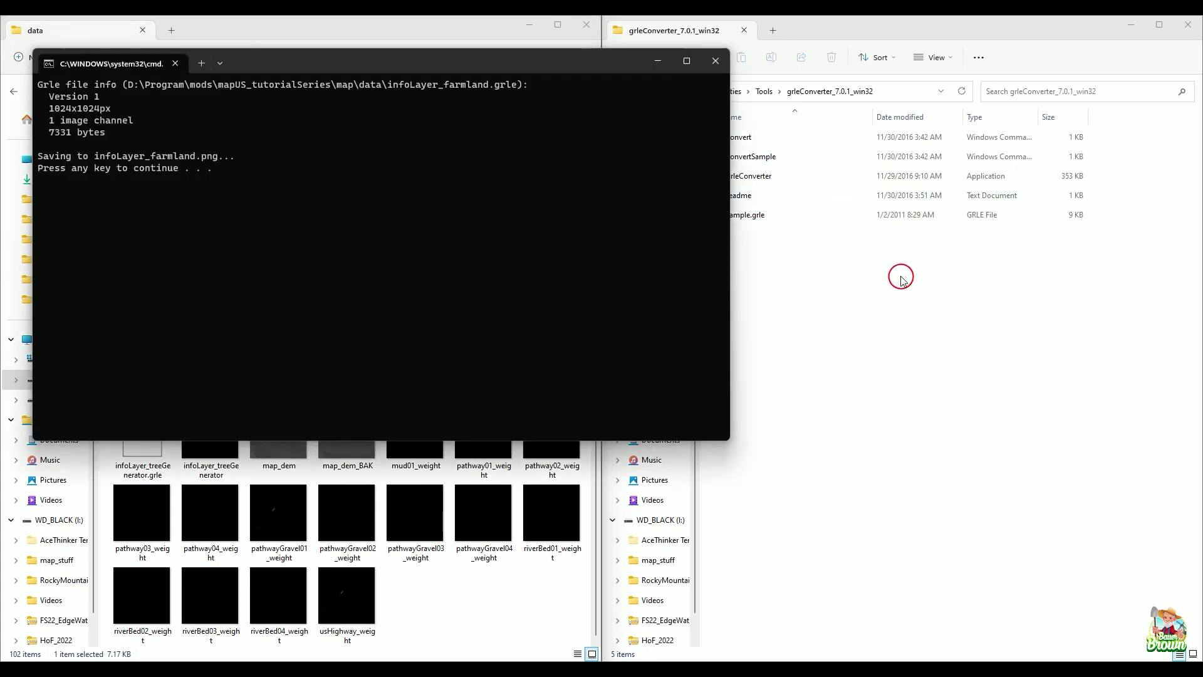
click(716, 61)
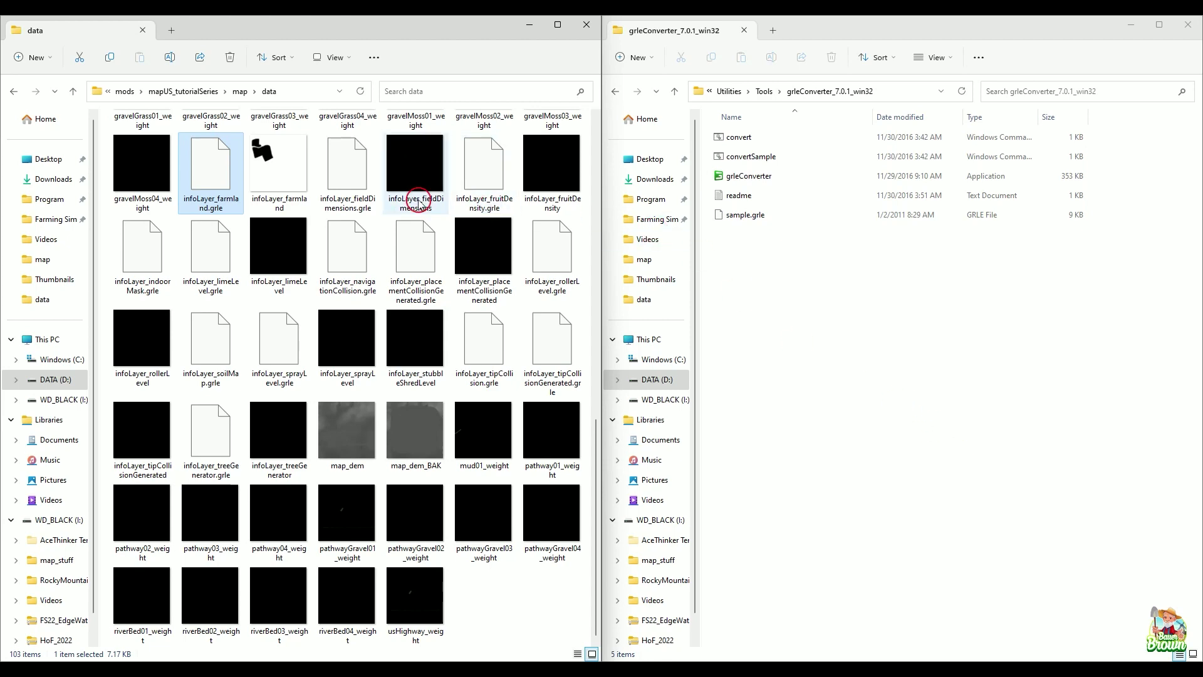
click(279, 181)
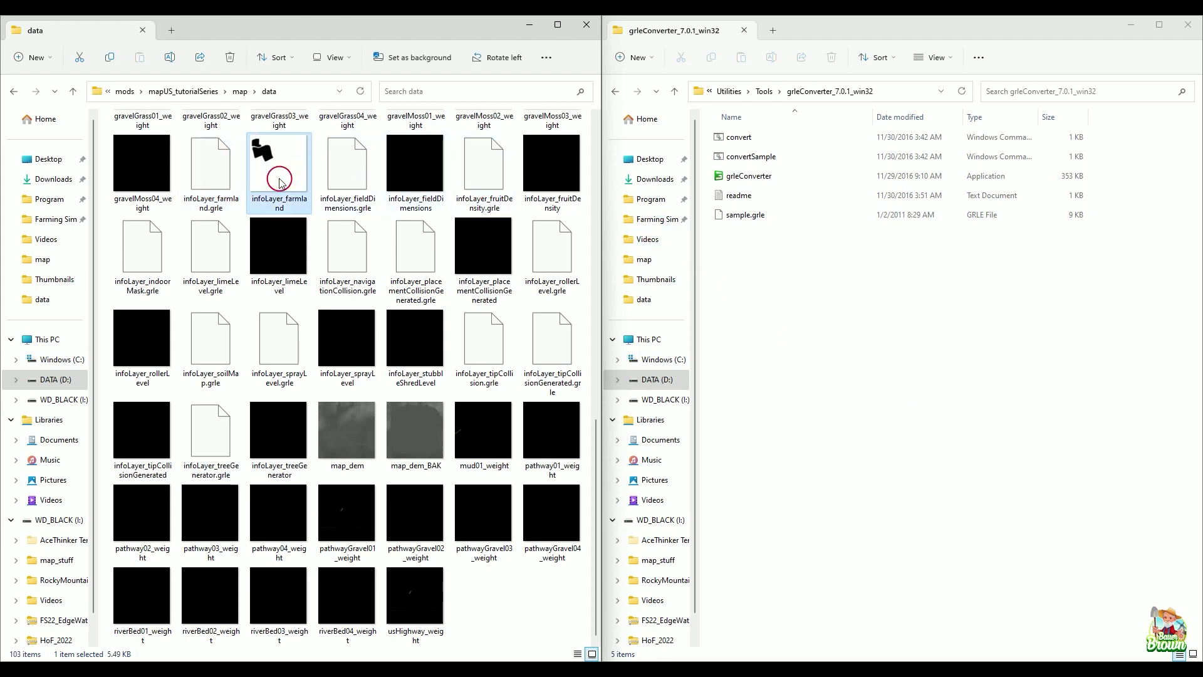
key(Delete)
Convert infoLayer_fieldDimensions.grle from the data folder to PNG with the convert script and close the console.
scroll(424, 303, up, 10)
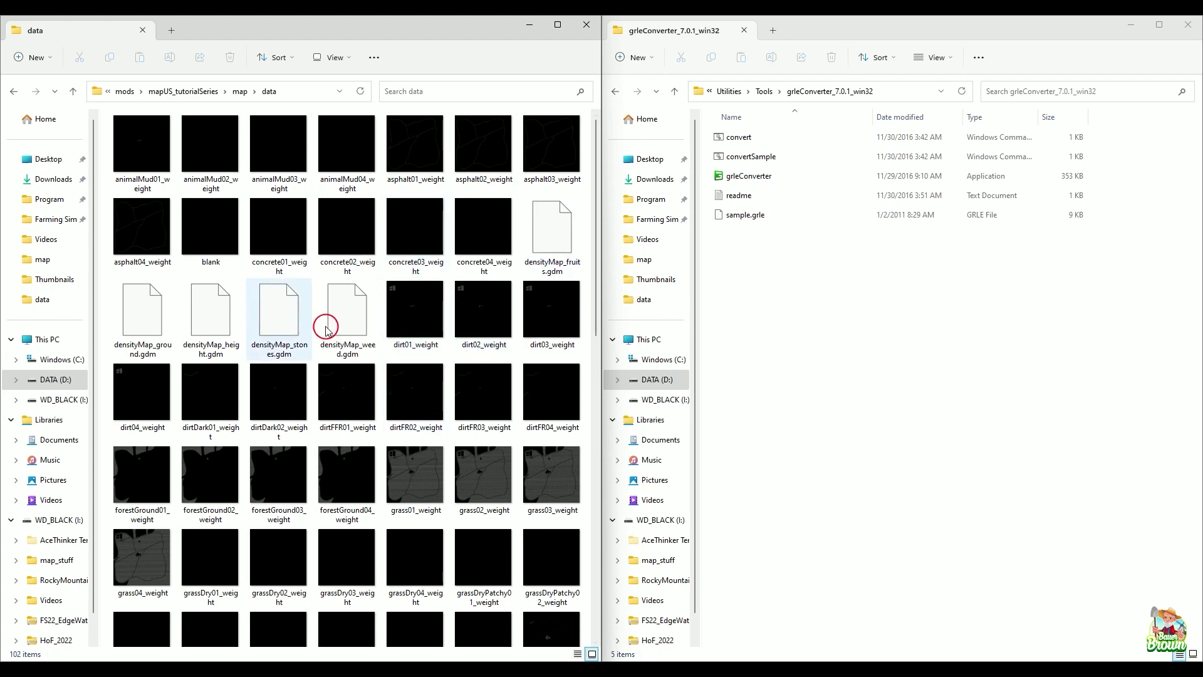
scroll(474, 366, down, 5)
scroll(473, 367, down, 3)
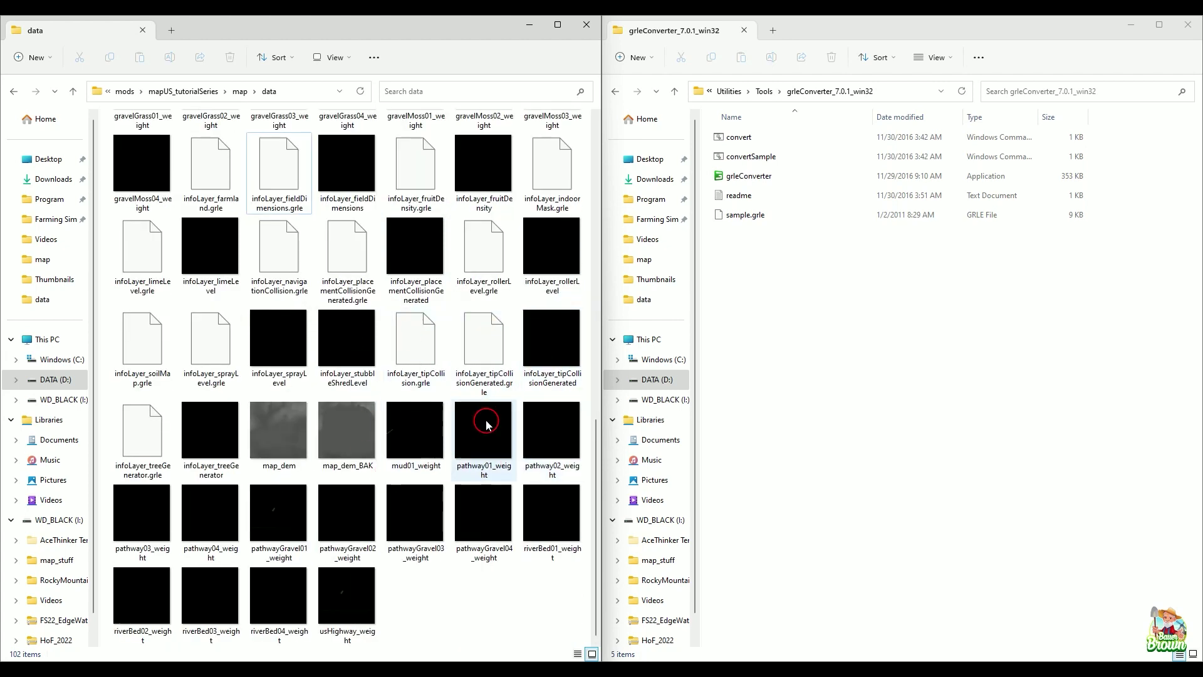
scroll(481, 420, up, 4)
scroll(669, 462, down, 1)
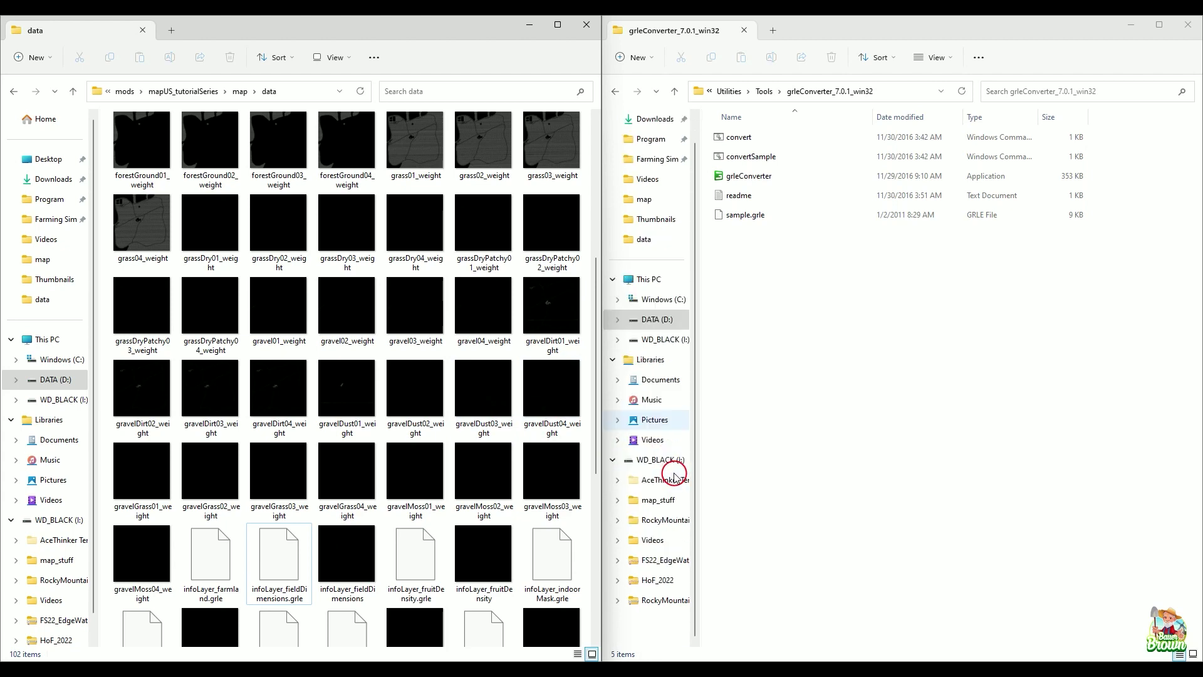
scroll(482, 489, down, 5)
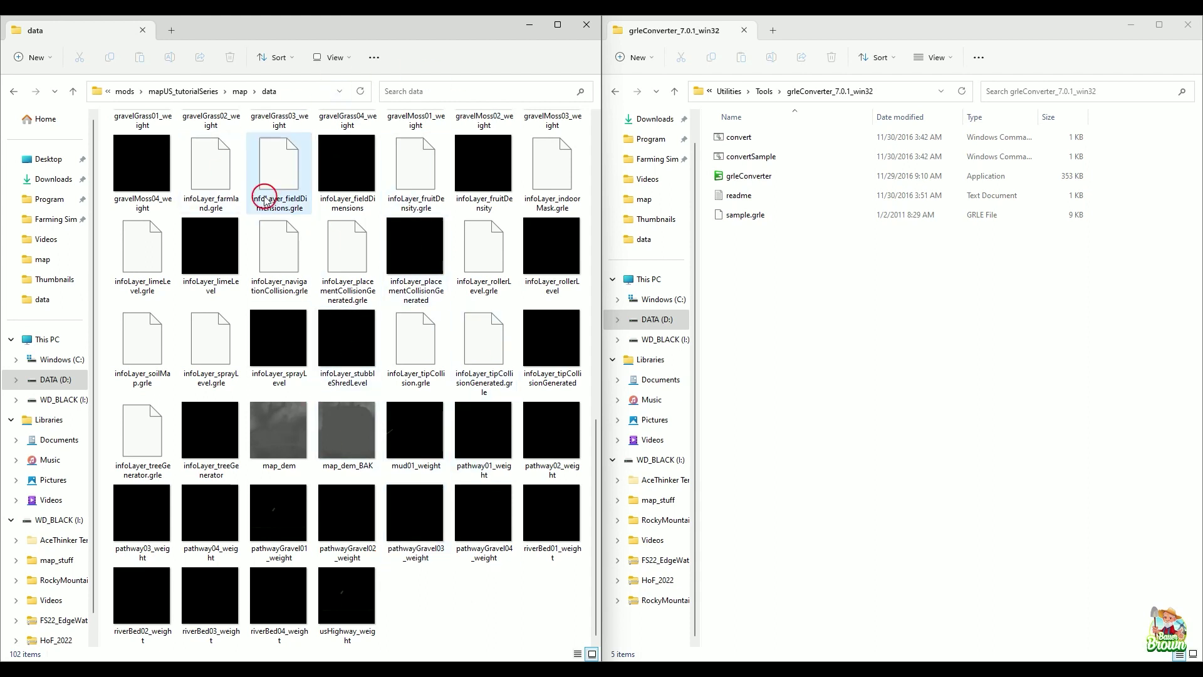
click(295, 176)
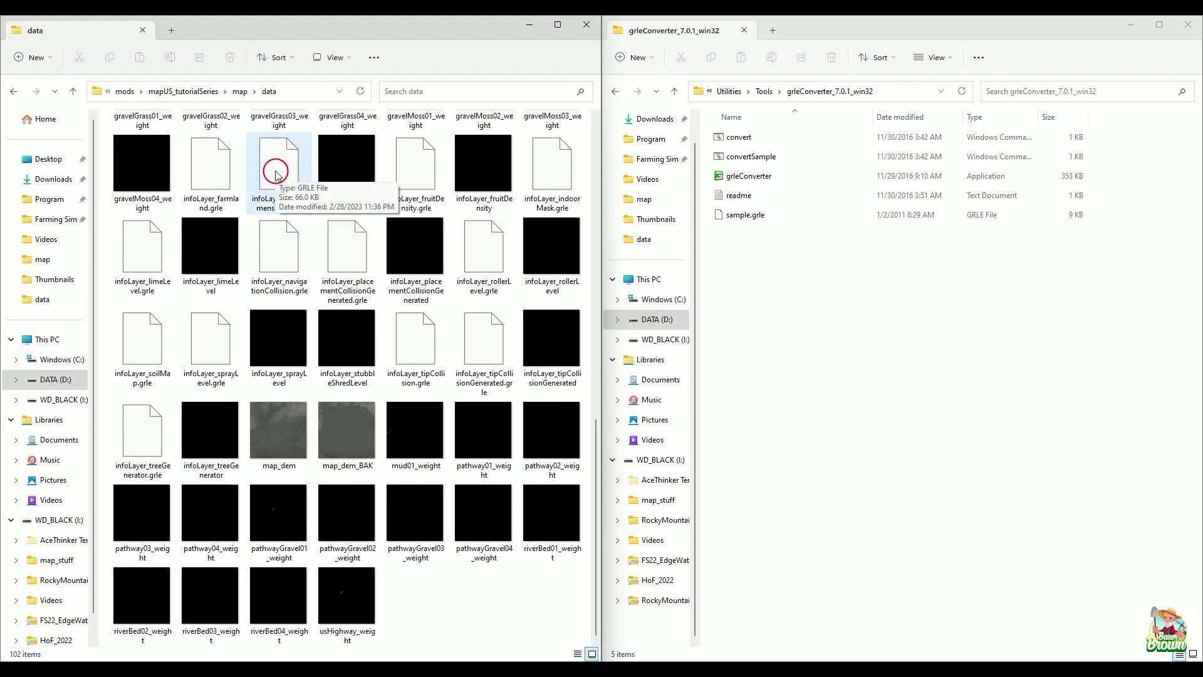
drag(277, 188, 790, 135)
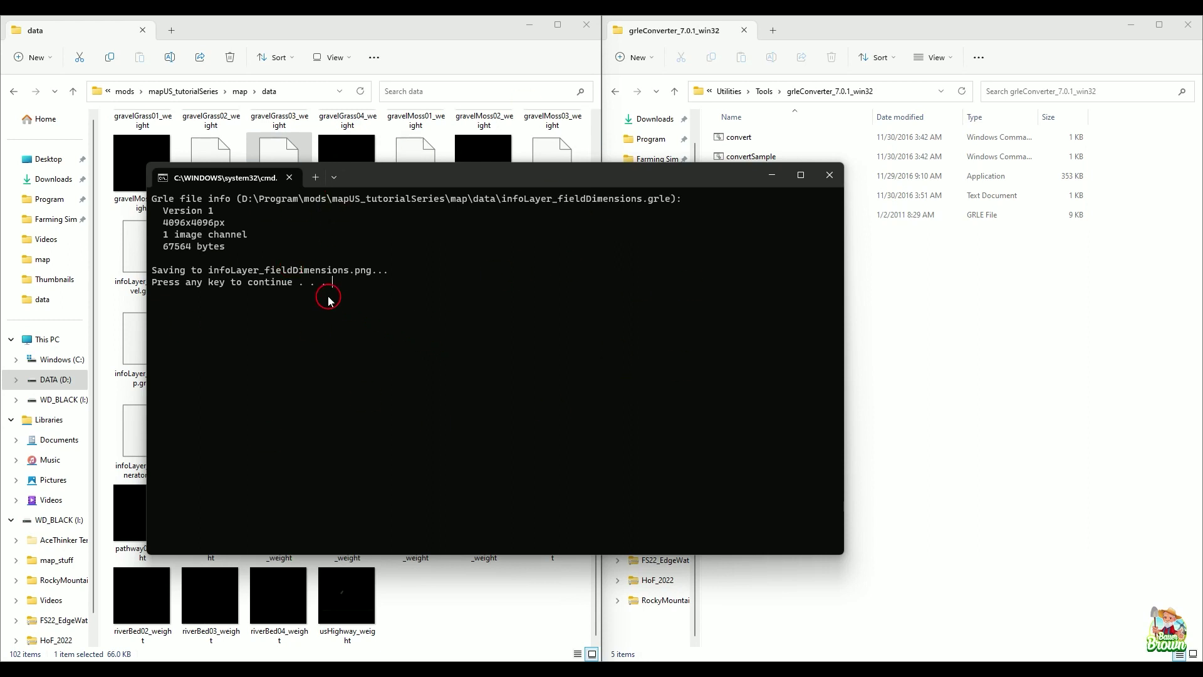
drag(331, 297, 355, 223)
click(363, 312)
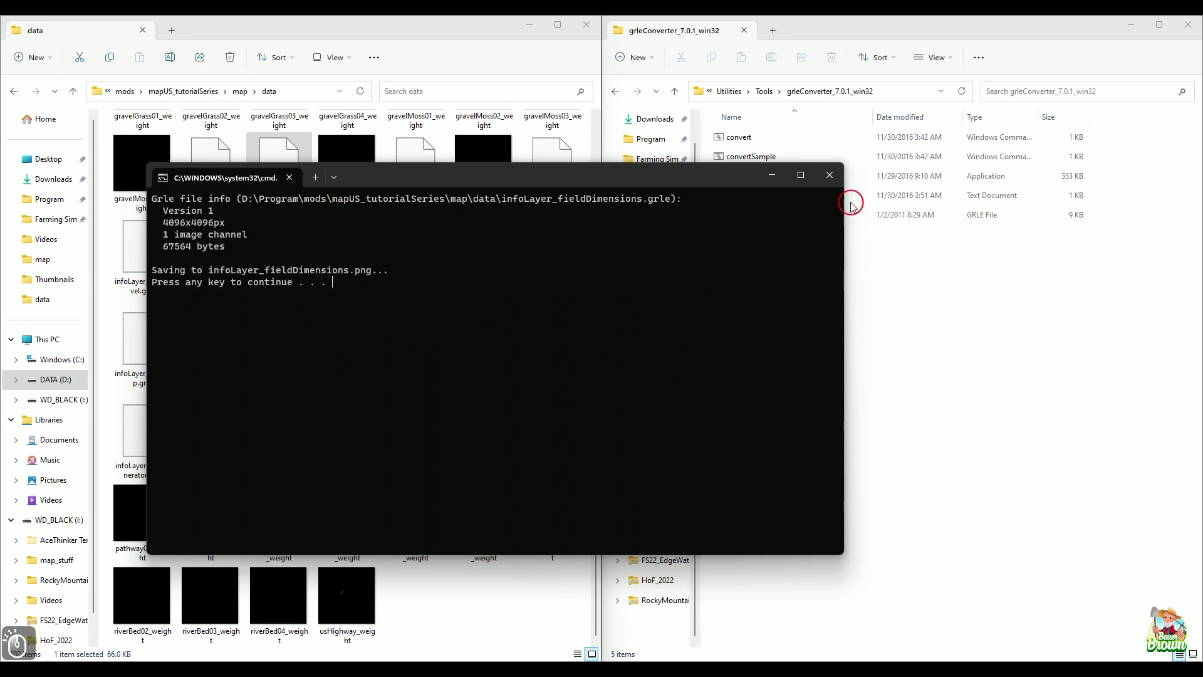
click(836, 178)
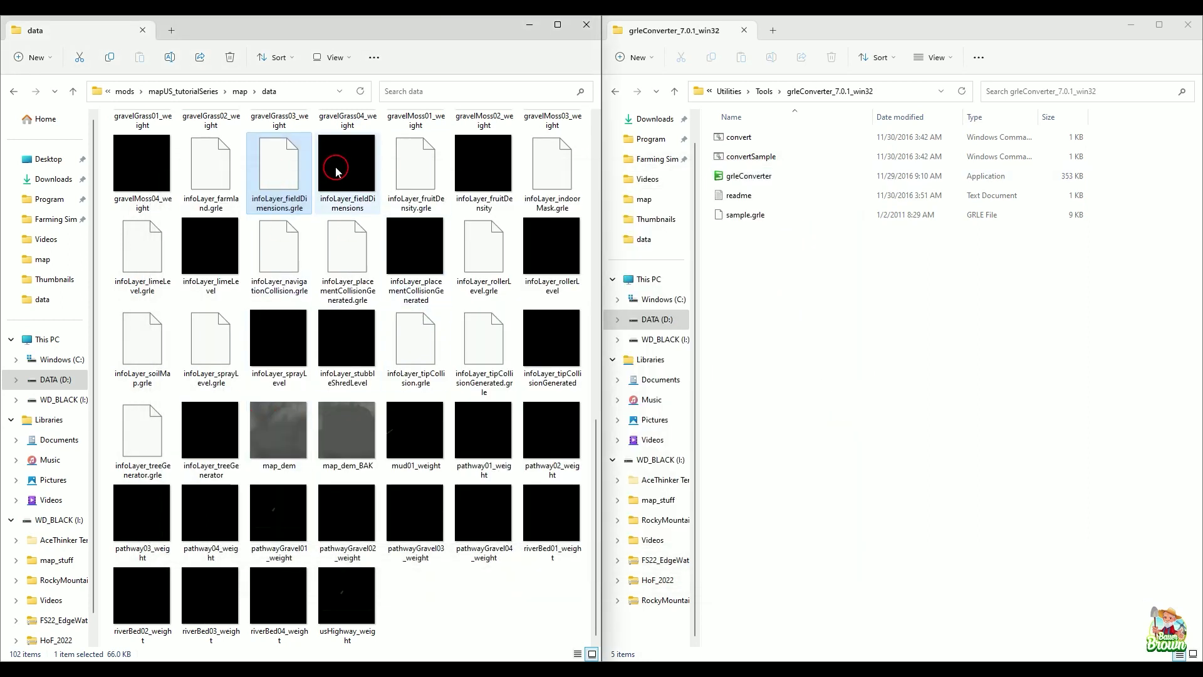
Delete the infoLayer_fieldDimensions and infoLayer_fruitDensity PNG images from the map's data folder, keeping their GRLE files.
mouse_move(343, 187)
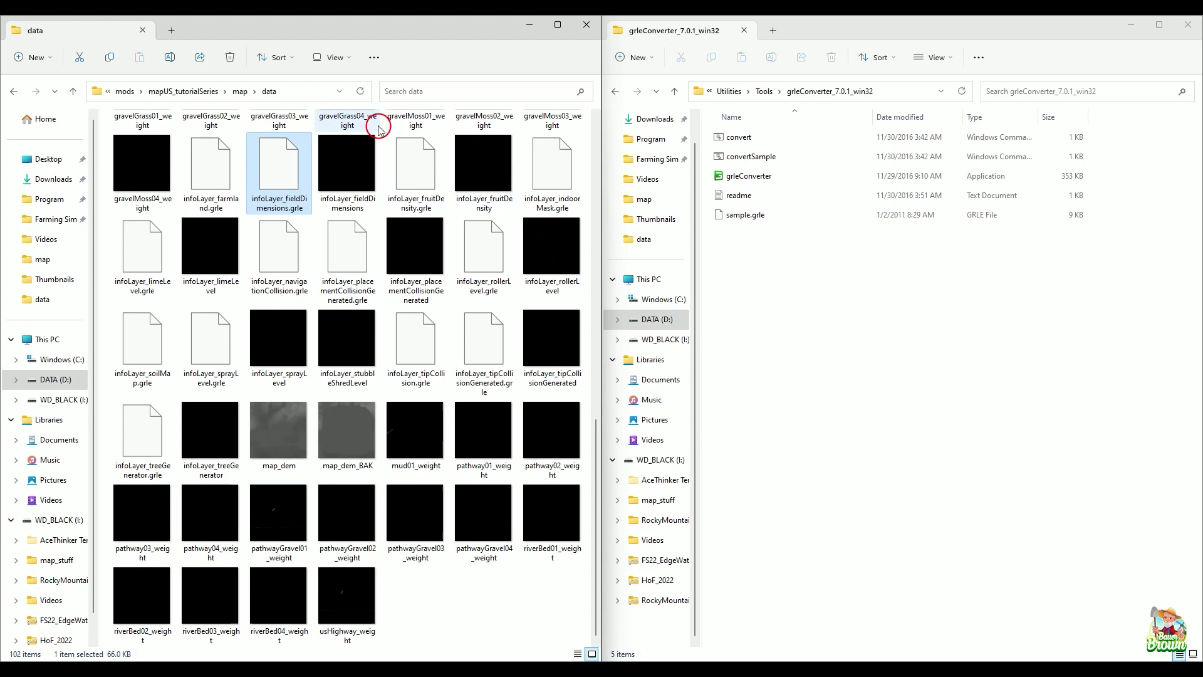
click(336, 166)
key(Delete)
click(426, 201)
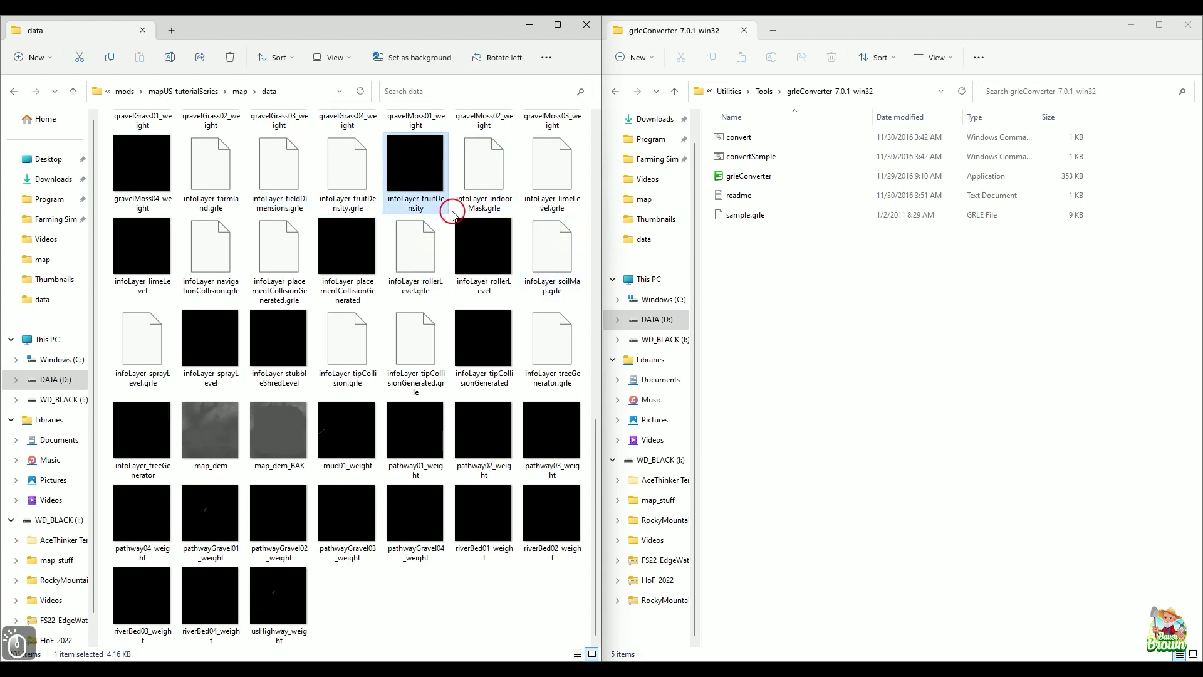
key(Delete)
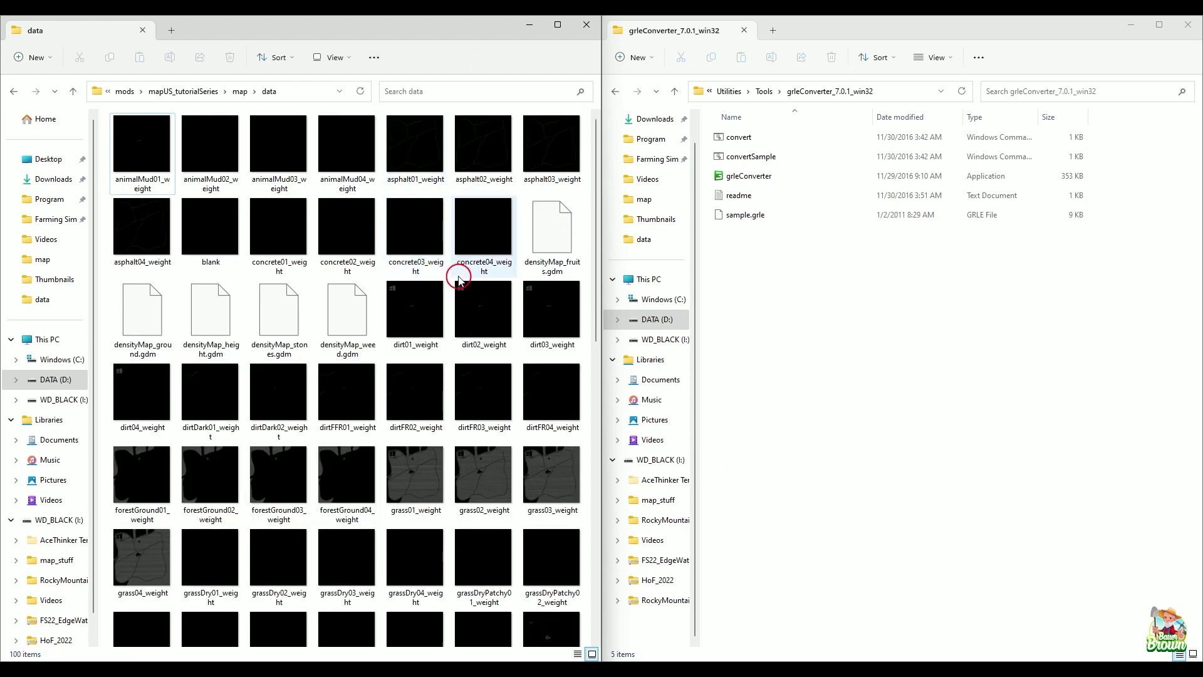
Delete the infoLayer_limeLevel, infoLayer_placementCollisionGenerated and infoLayer_rollerLevel PNG images from the data folder.
scroll(459, 276, up, 5)
scroll(459, 275, down, 5)
click(477, 151)
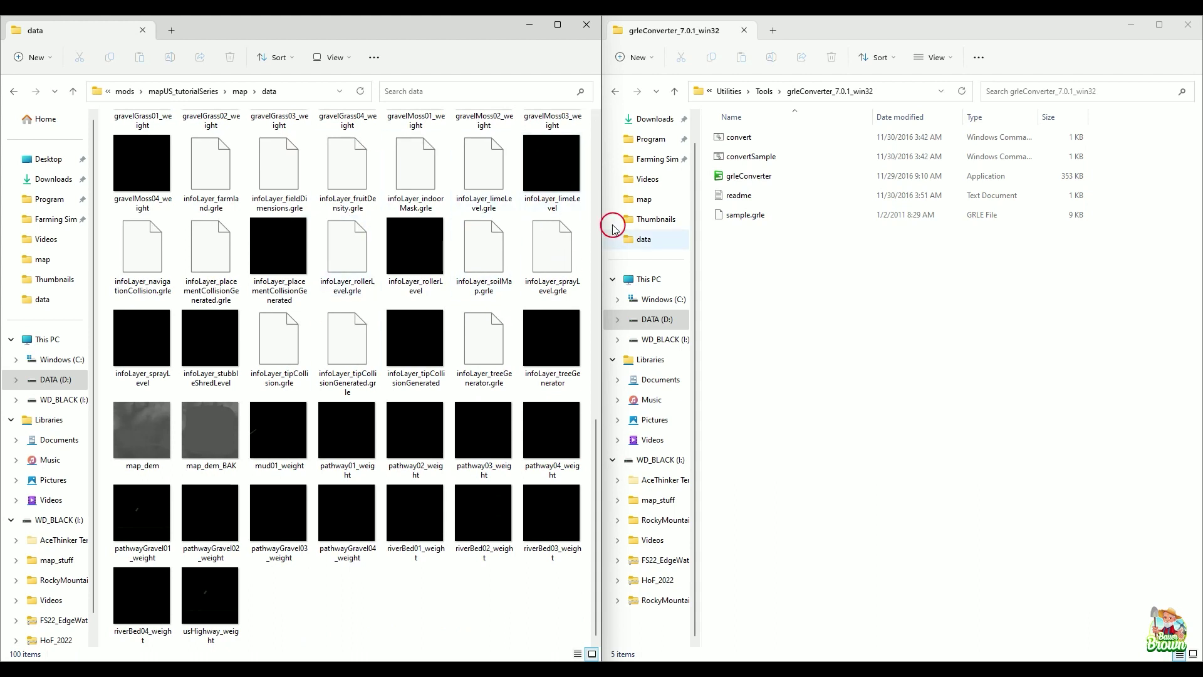
click(550, 175)
key(Delete)
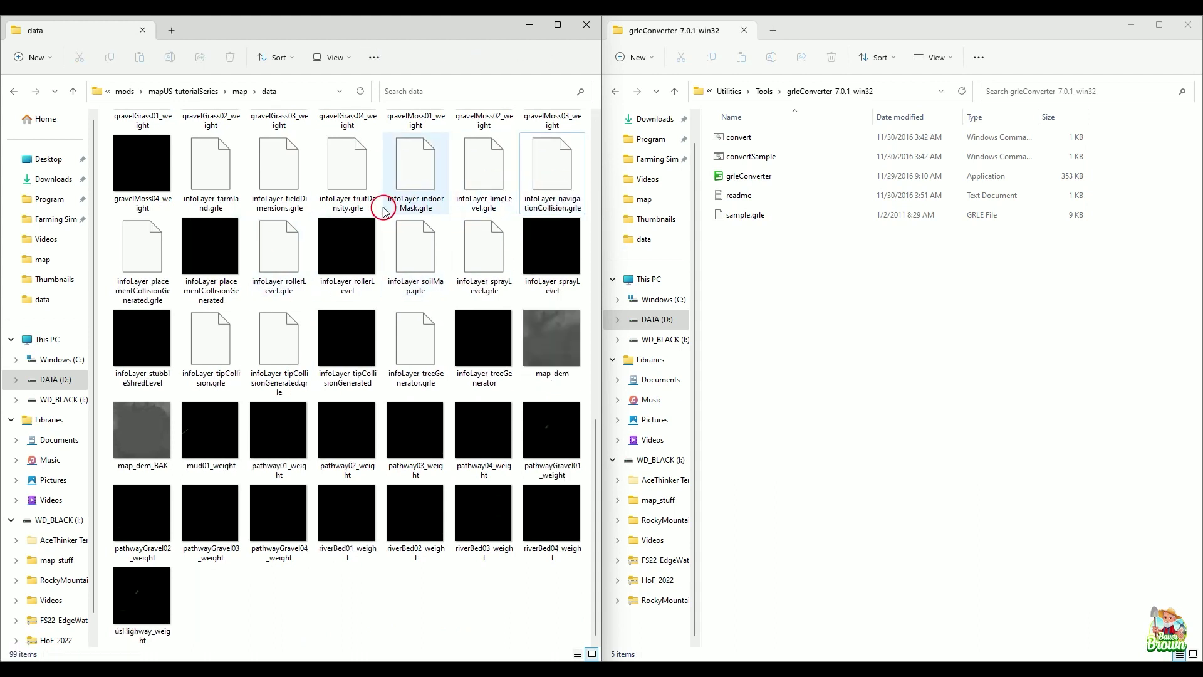
click(236, 242)
key(Delete)
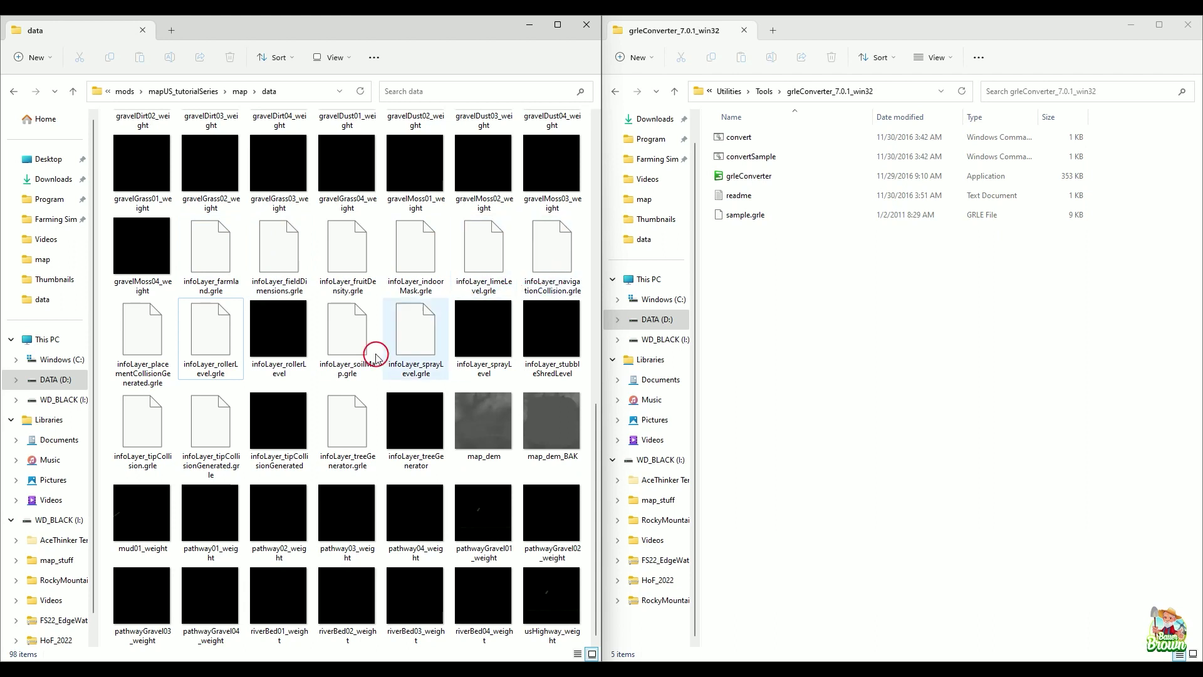
click(275, 362)
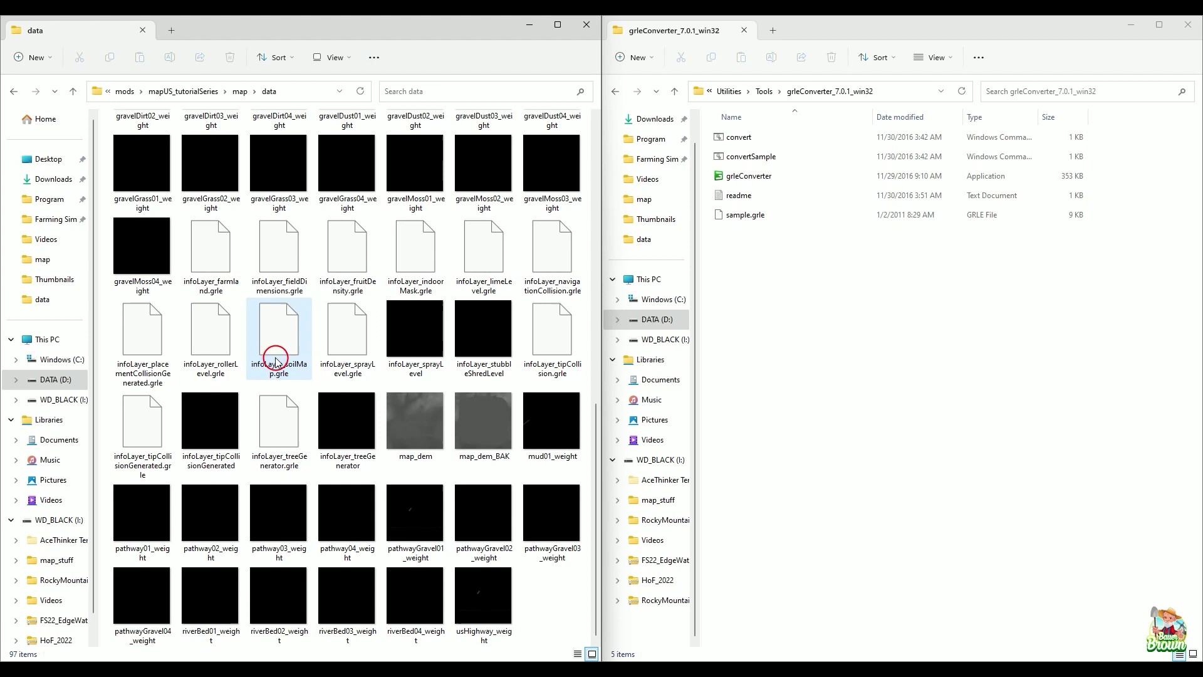
Check the infoLayer file entries of map.i3d in Notepad++ and delete the infoLayer_sprayLevel PNG image from the data folder.
click(369, 324)
click(415, 329)
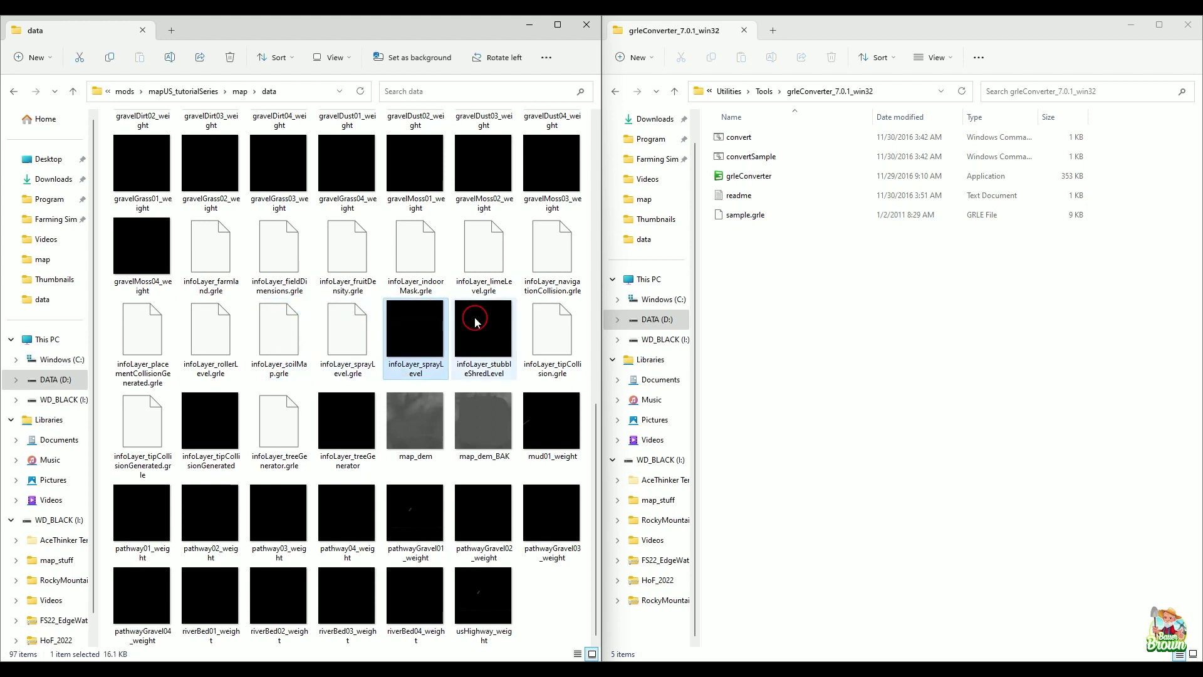
mouse_move(488, 332)
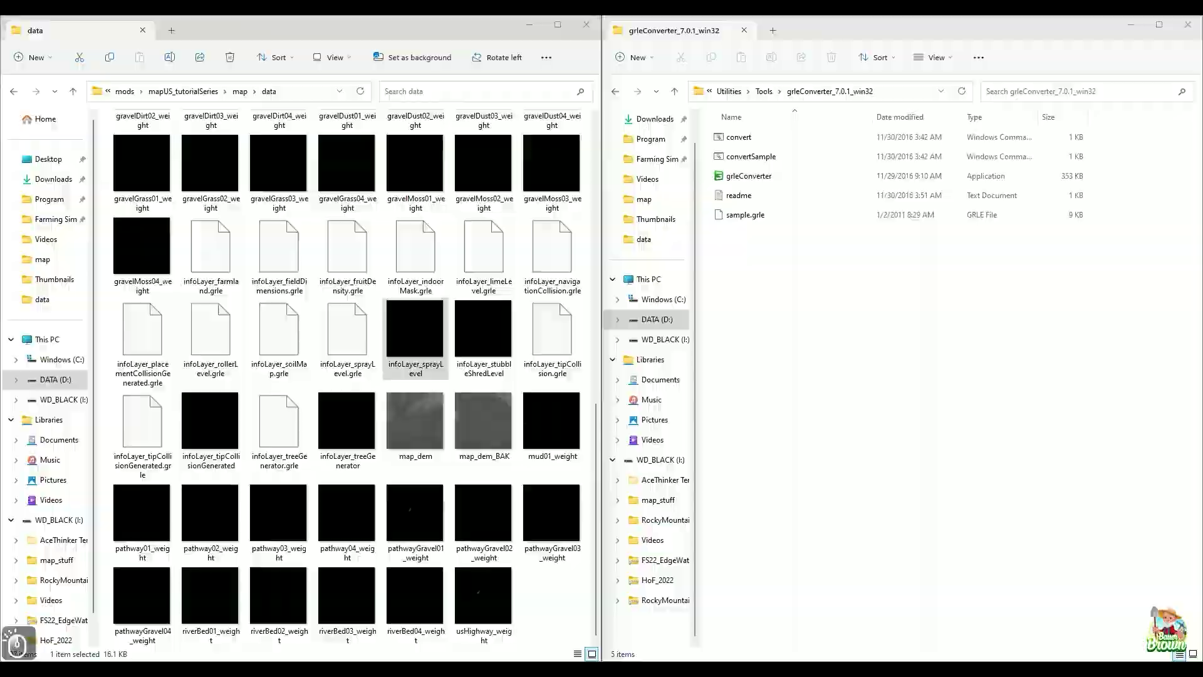
click(762, 669)
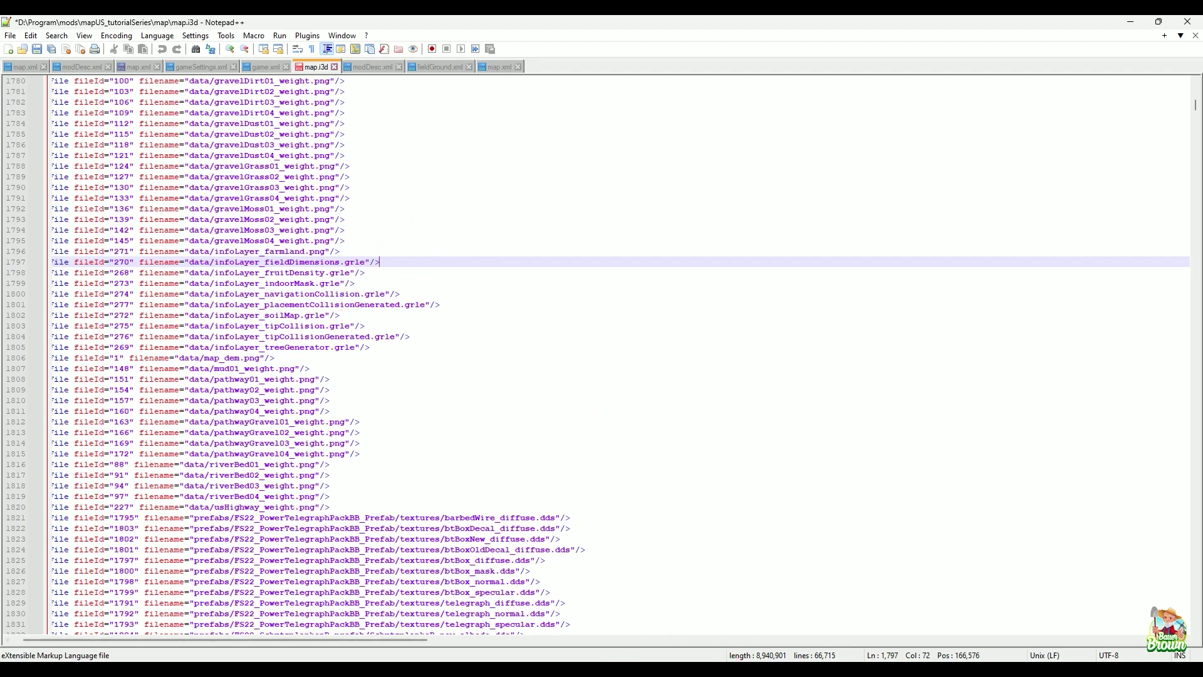
click(17, 643)
click(532, 621)
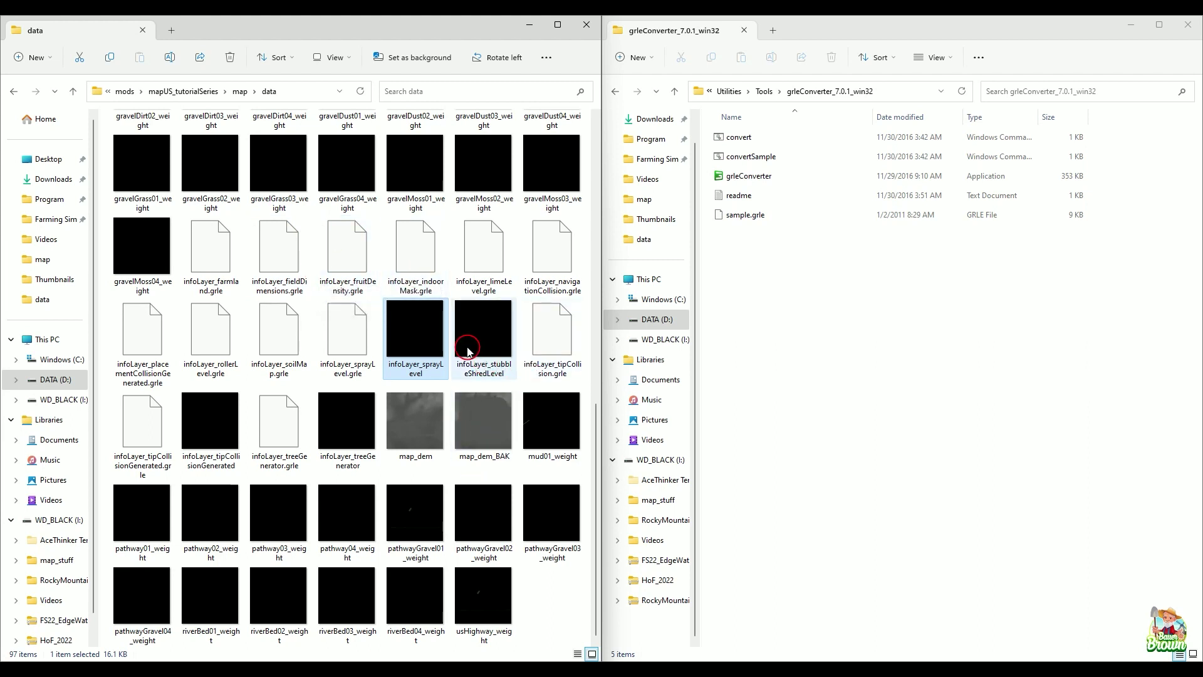
key(Delete)
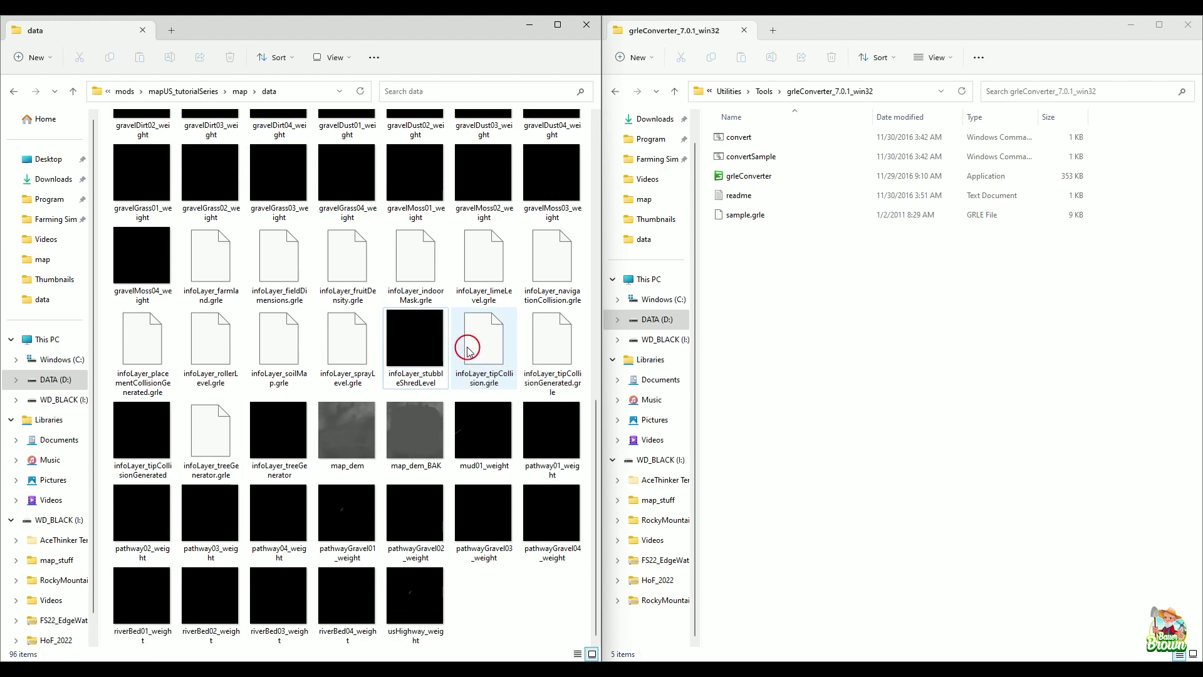
Recheck the infoLayer file entries of map.i3d in Notepad++ and return to the data folder.
click(815, 602)
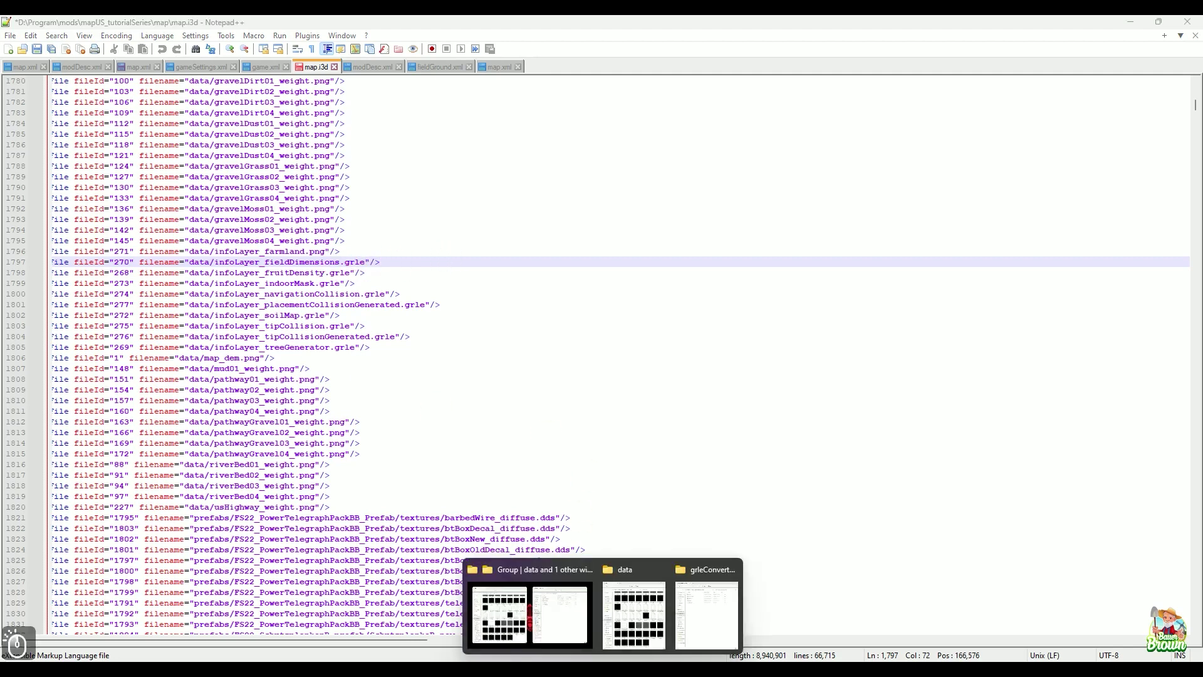
click(516, 639)
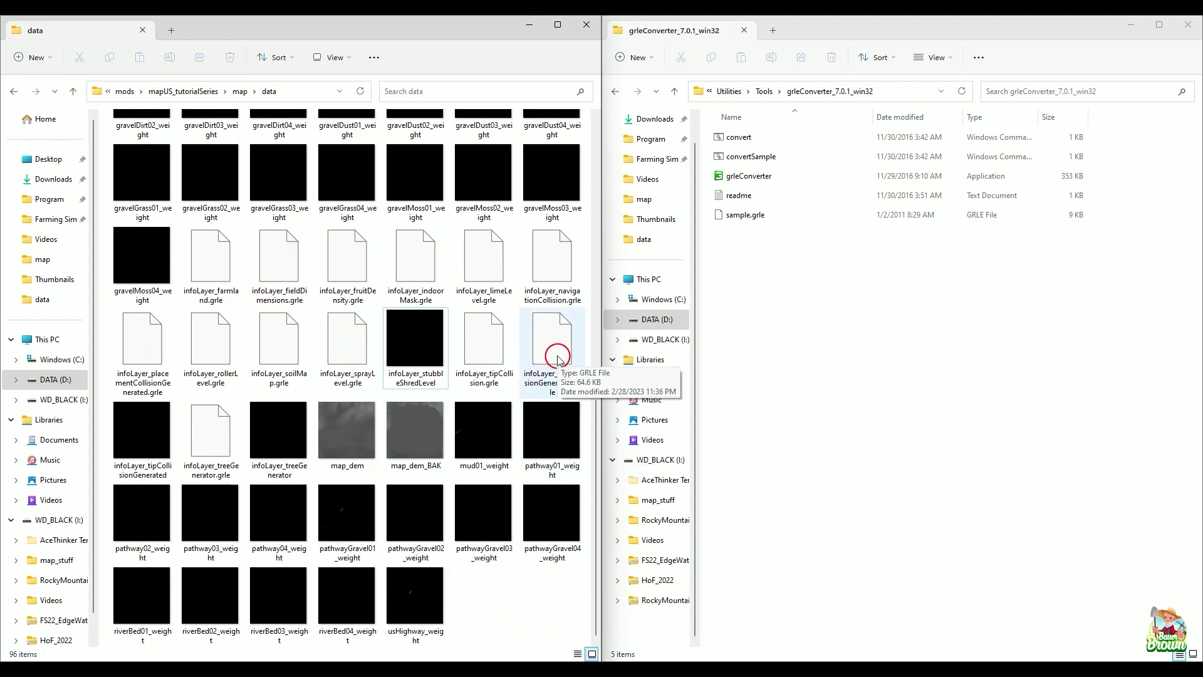
Delete the infoLayer_stubbleShredLevel and infoLayer_tipCollisionGenerated PNG images from the map's data folder.
click(442, 343)
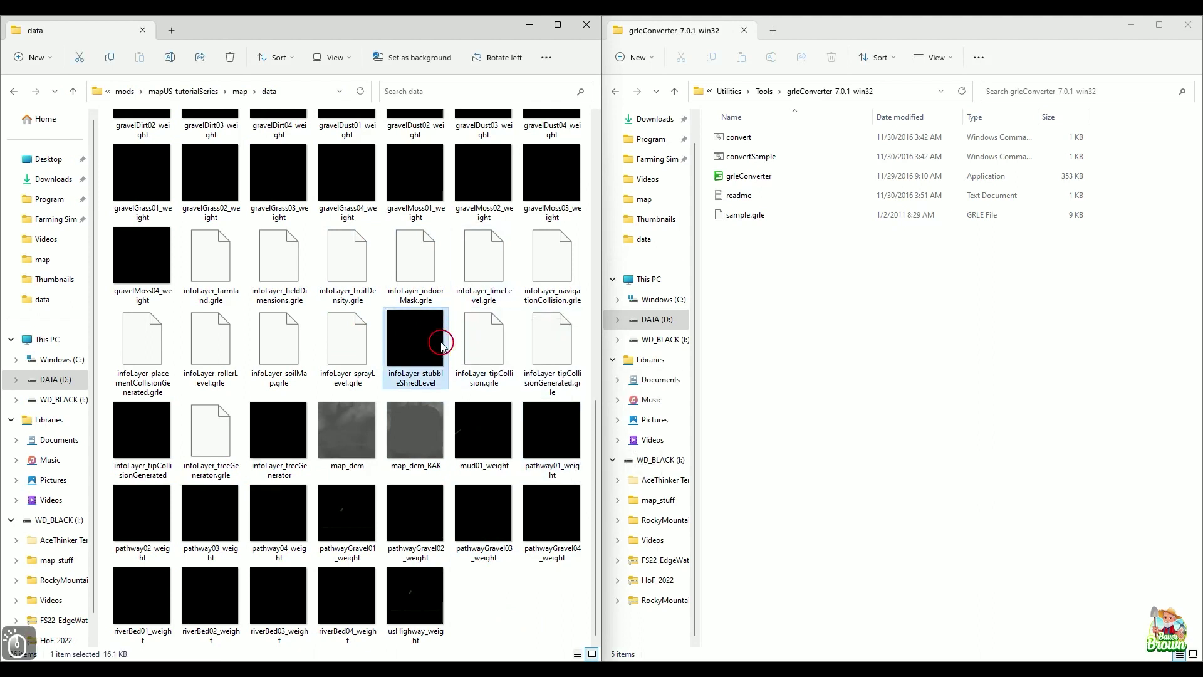
key(Delete)
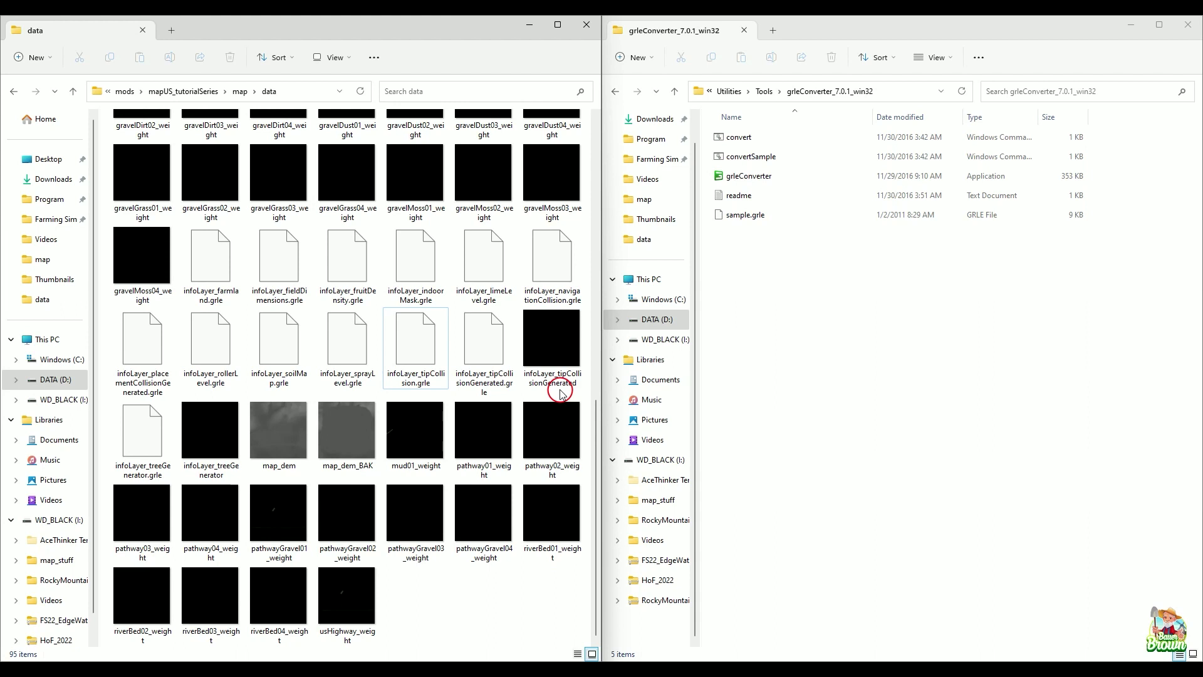
click(565, 342)
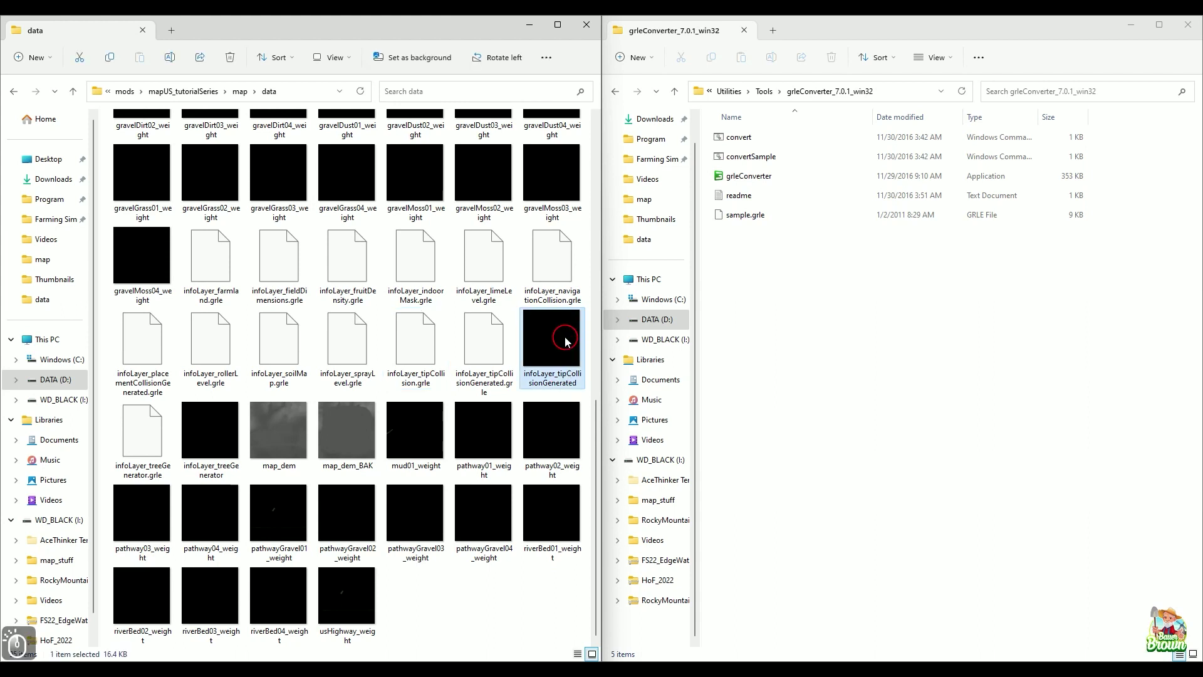
key(Delete)
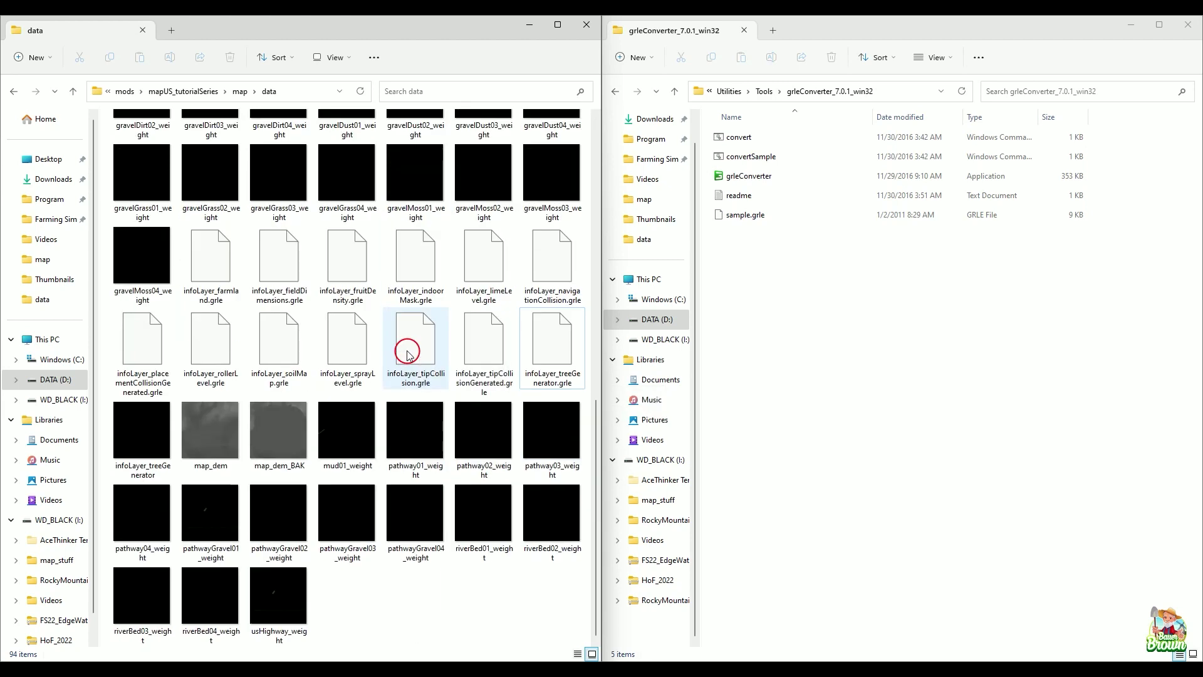
Convert infoLayer_farmland.grle from the data folder into a PNG image with the convert script in the grleConverter_7.0.1_win32 folder.
click(233, 285)
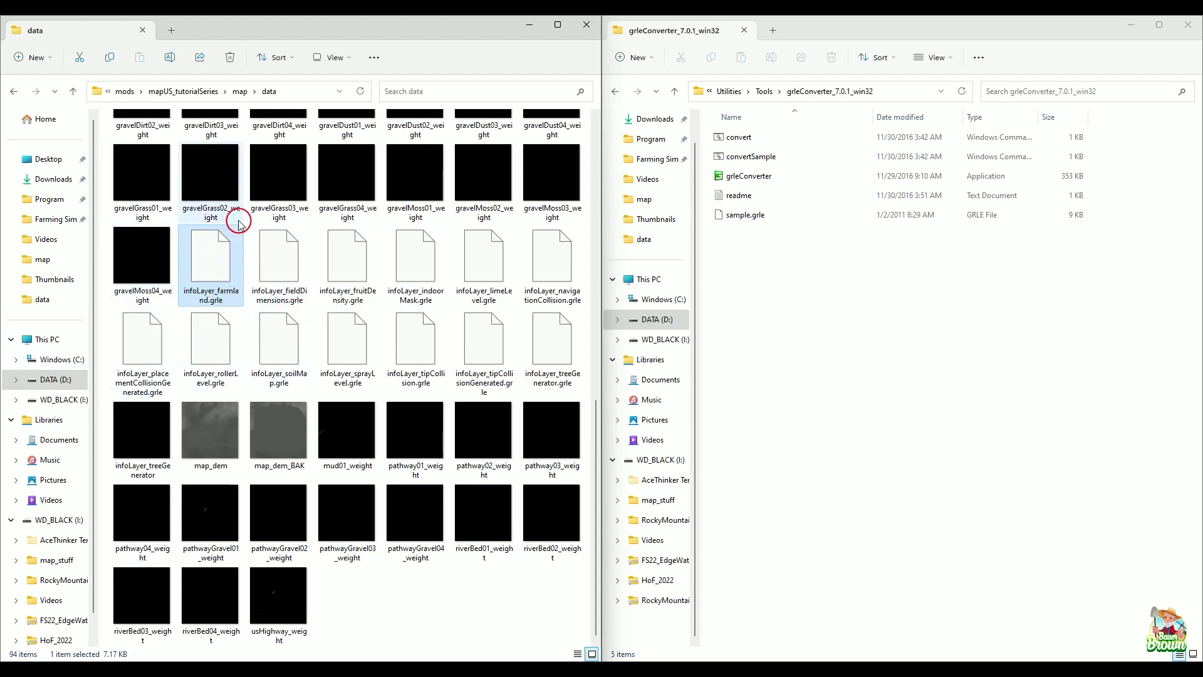
drag(203, 257, 782, 139)
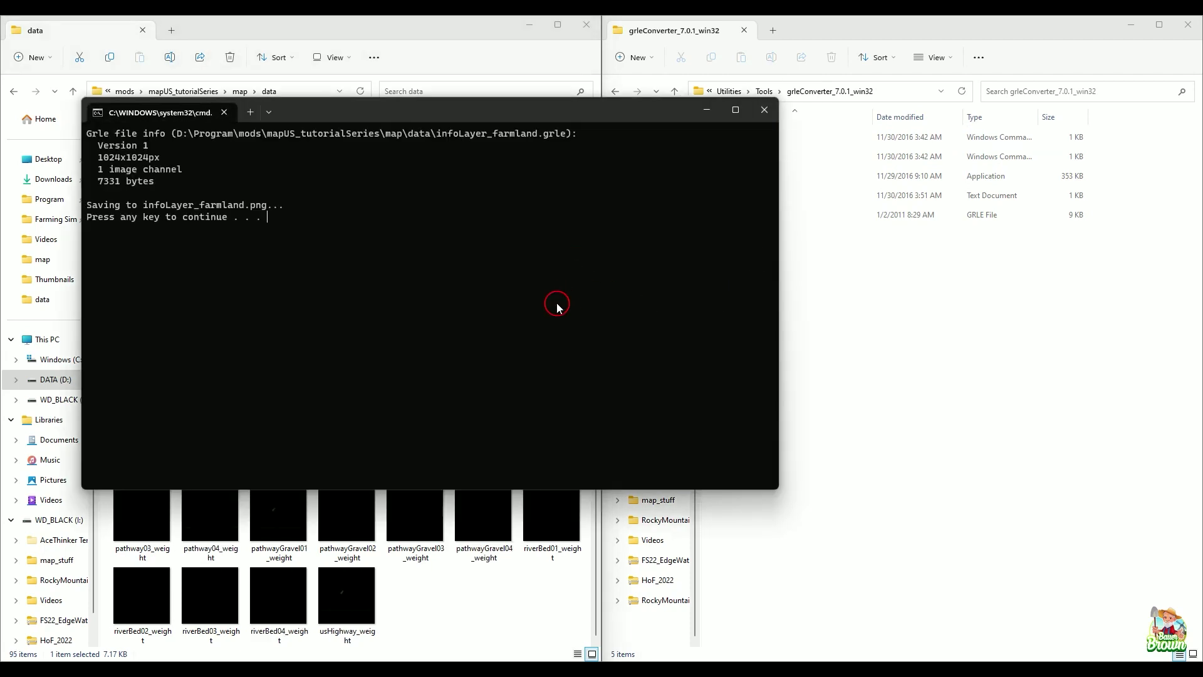
key(Return)
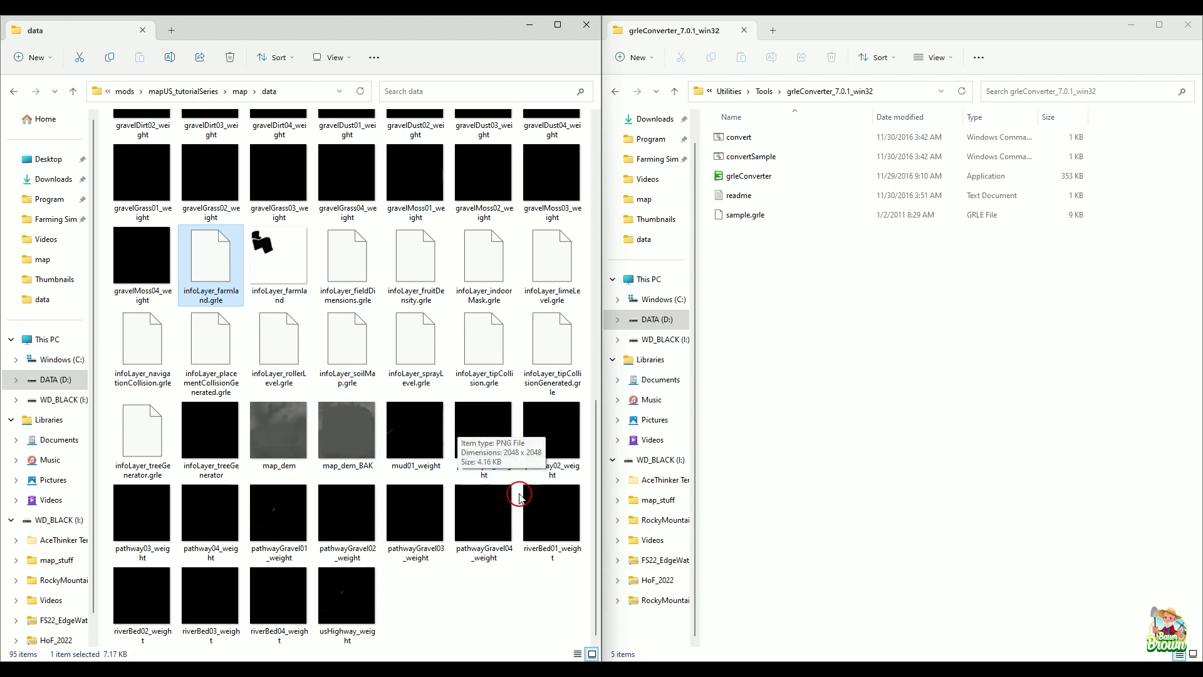
Delete the converted infoLayer_farmland PNG image from the data folder, keeping its GRLE file.
scroll(529, 556, up, 5)
scroll(529, 556, up, 3)
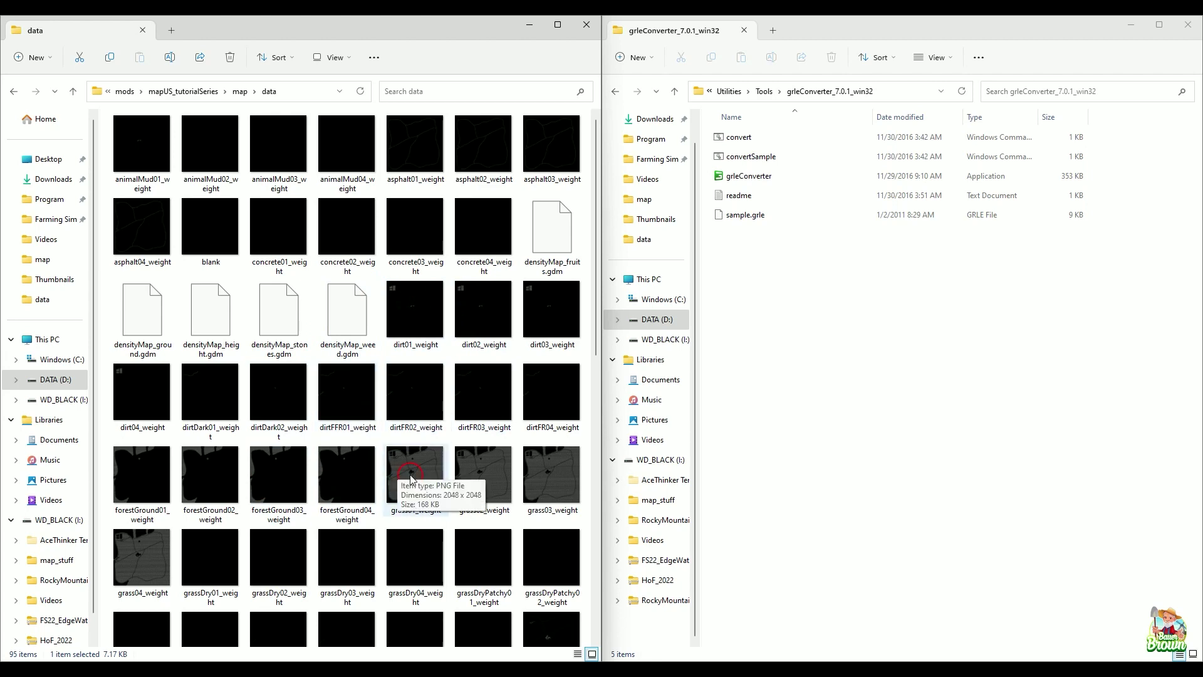
scroll(358, 412, down, 8)
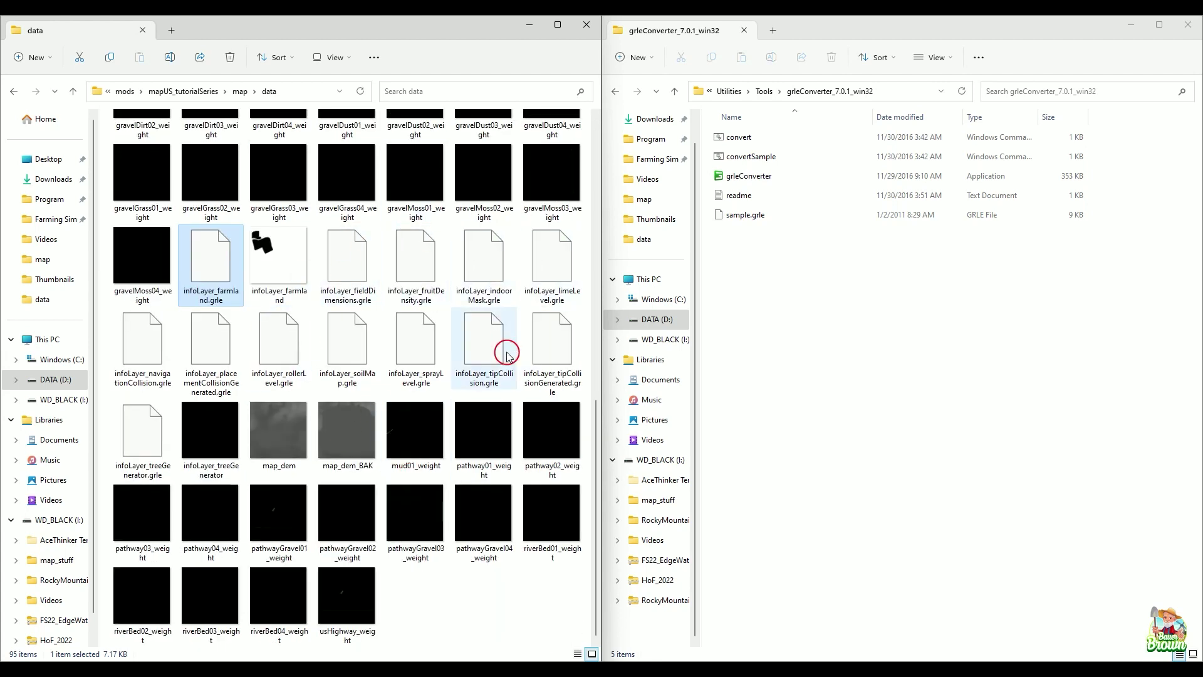
click(302, 262)
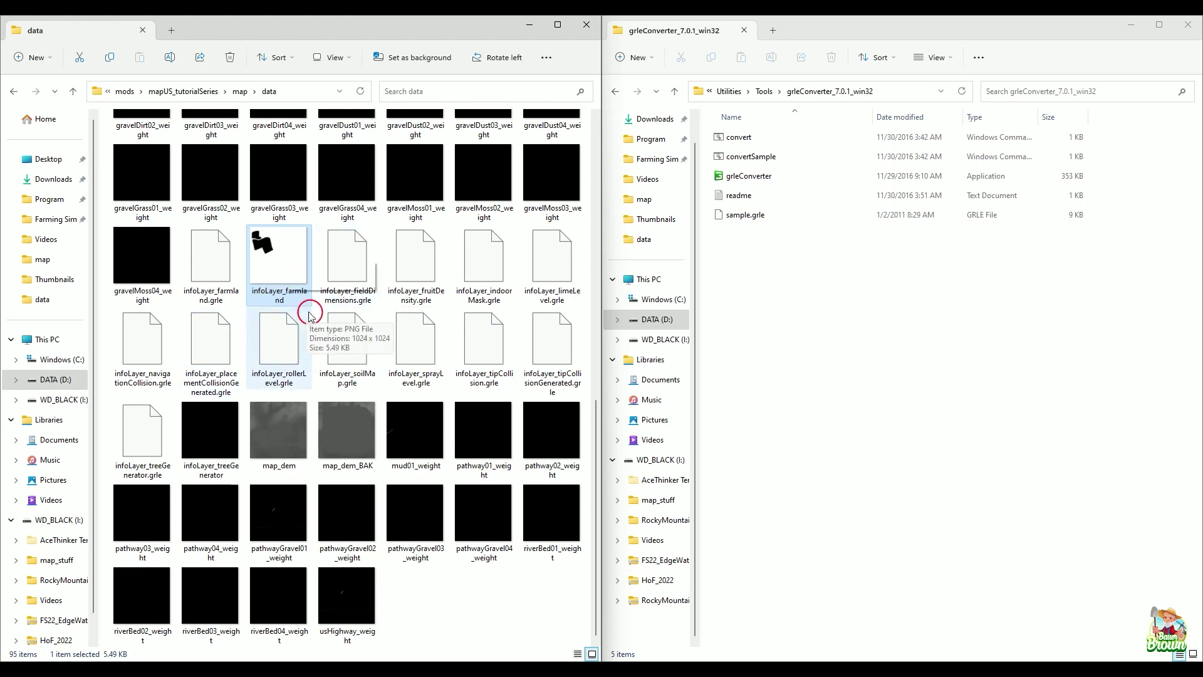
key(Delete)
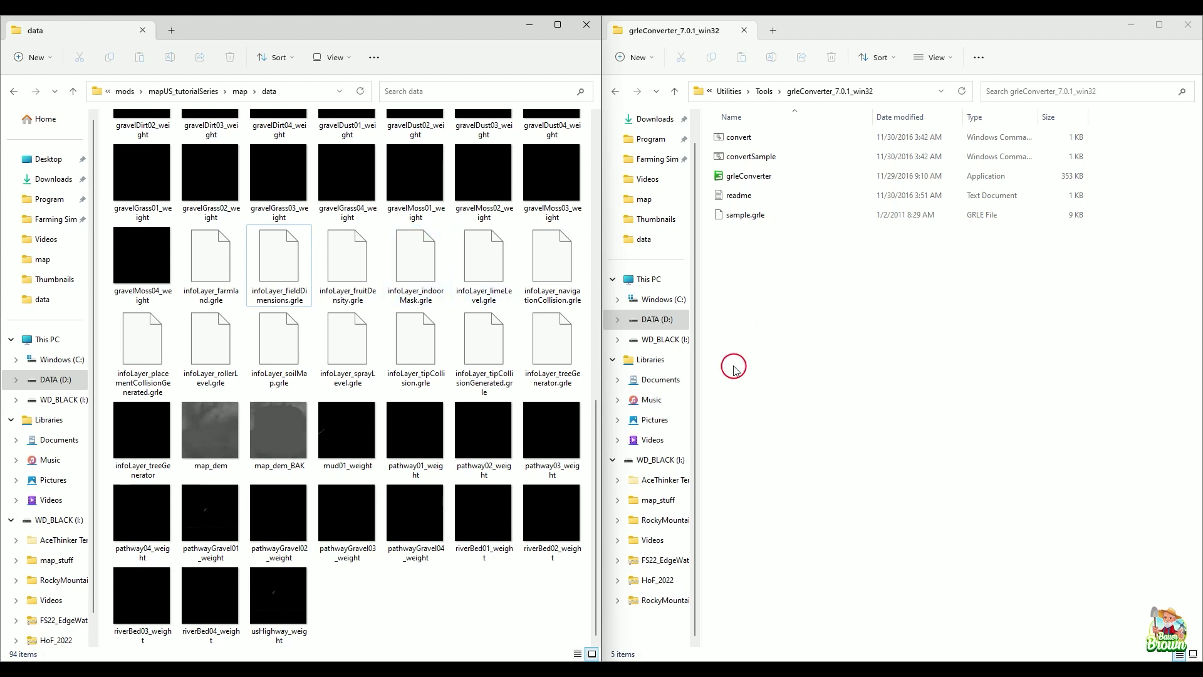
scroll(487, 261, up, 8)
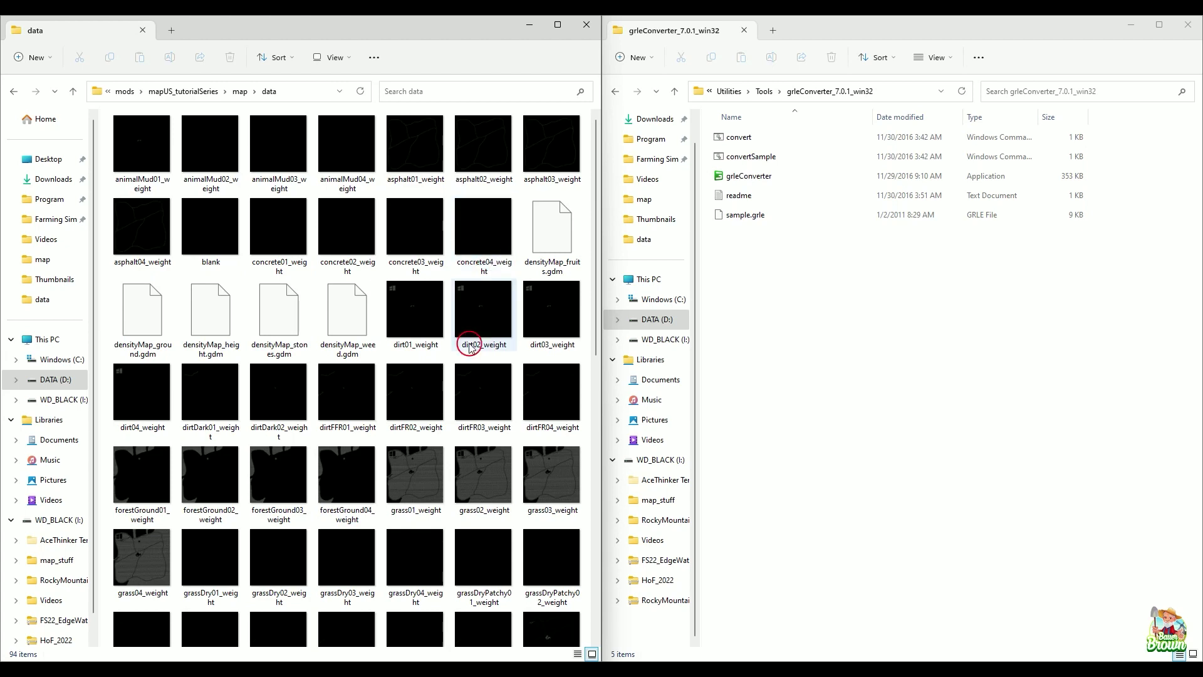
scroll(505, 436, down, 5)
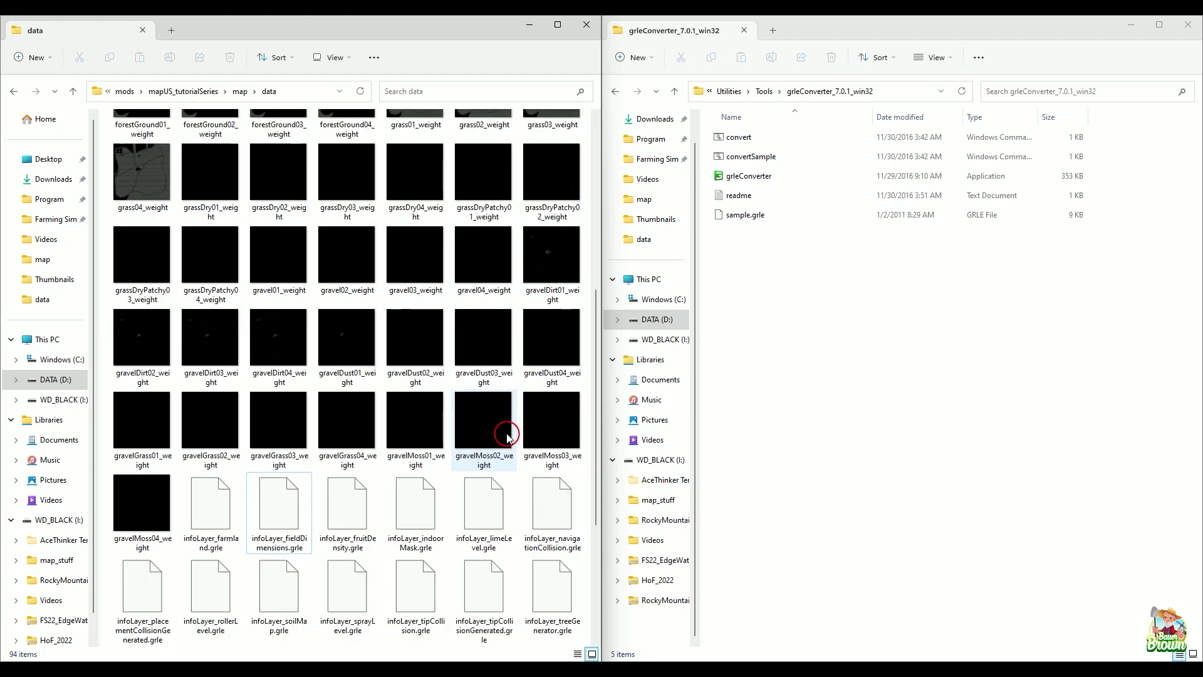
scroll(507, 436, down, 3)
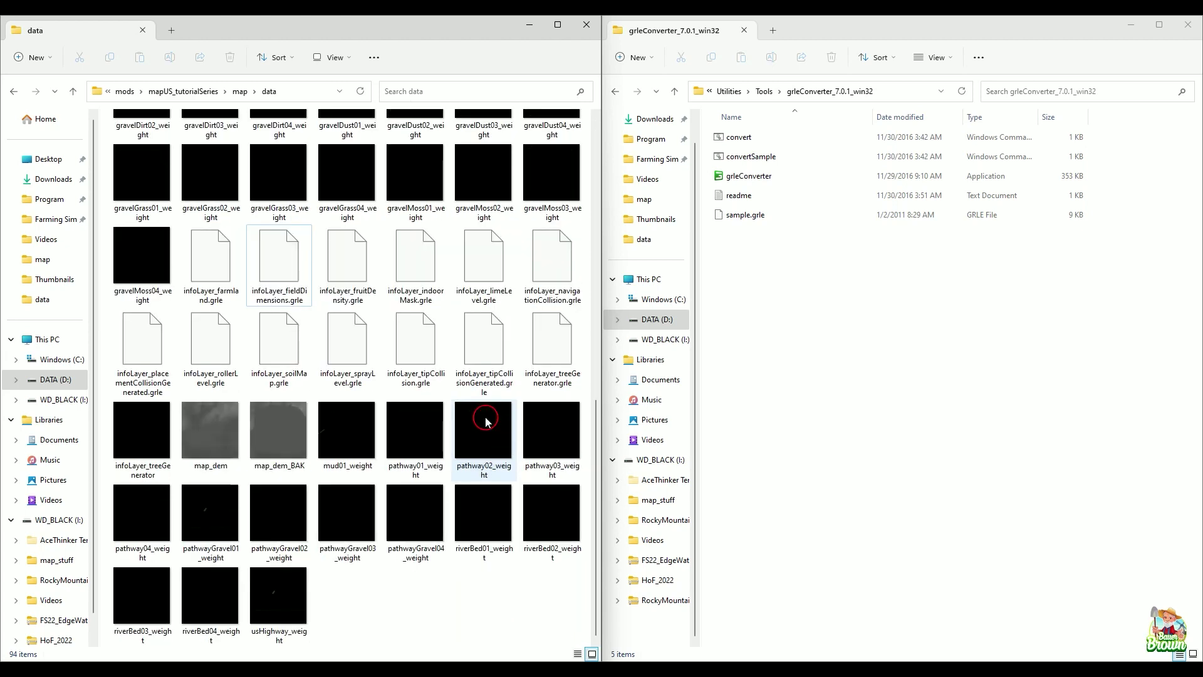
scroll(395, 261, up, 8)
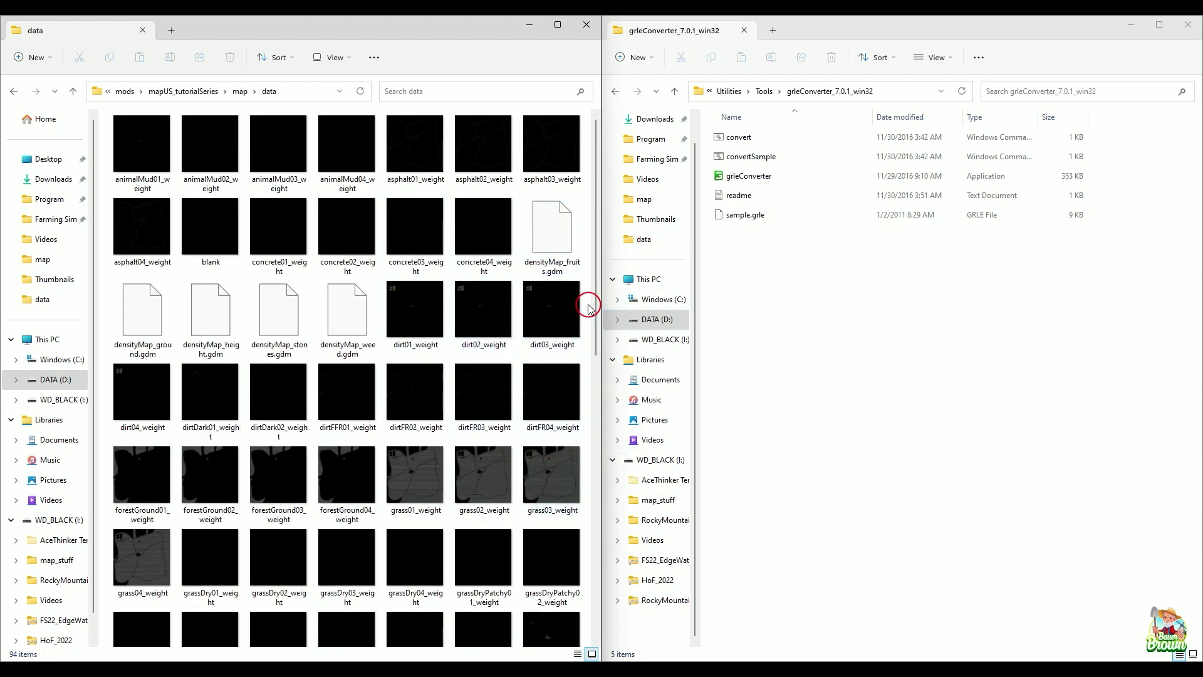
scroll(447, 330, down, 10)
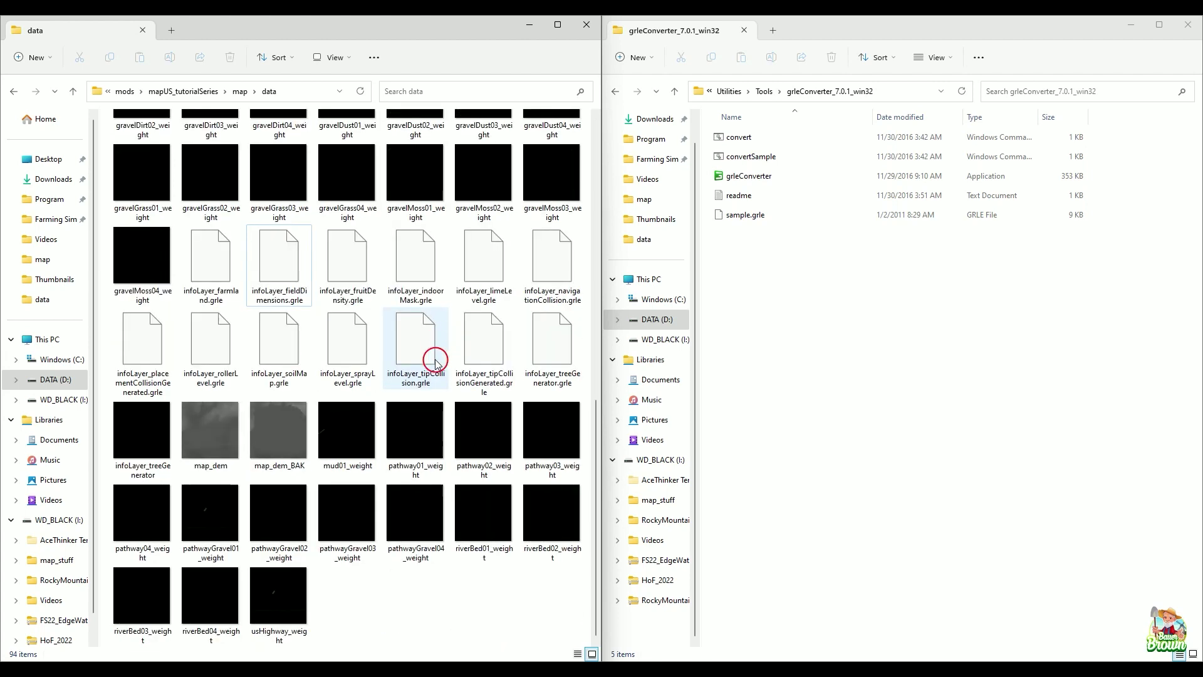